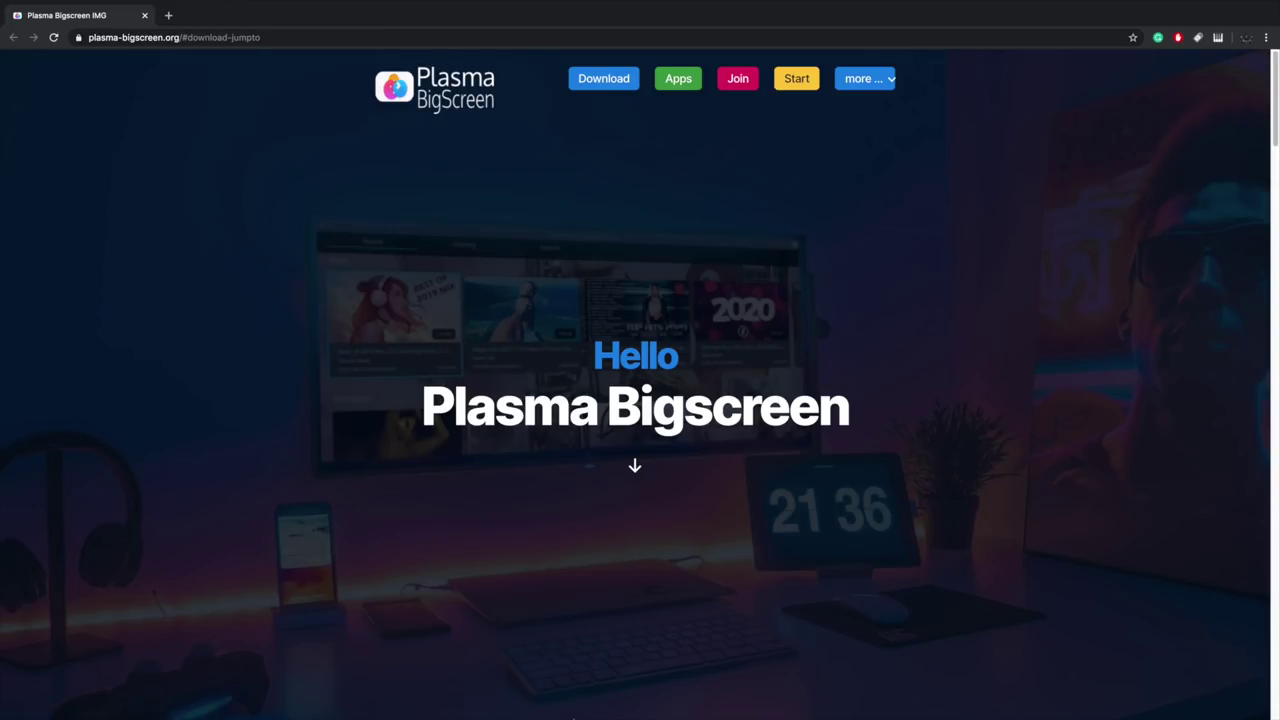
Scroll through the Voice Control and CEC remote sections to Voice Apps, selecting 'WeChip-G20' in the Amazon link
scroll(760, 492, down, 7)
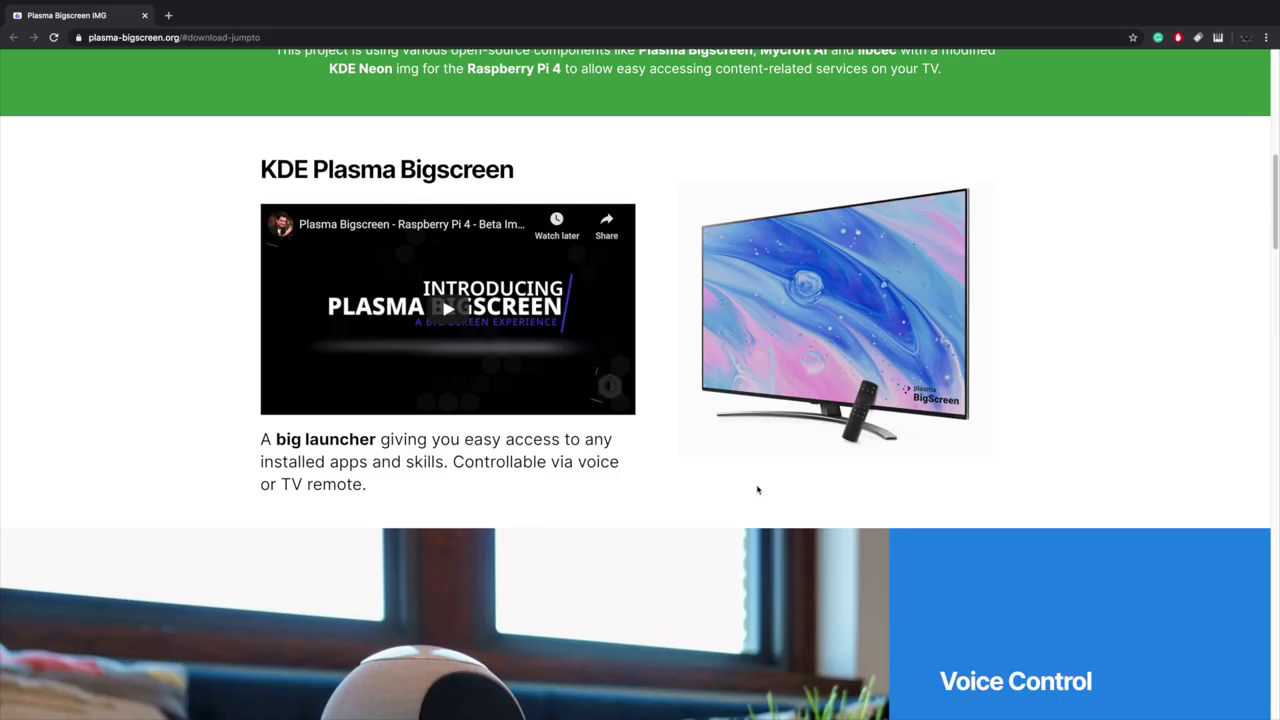
scroll(757, 489, down, 4)
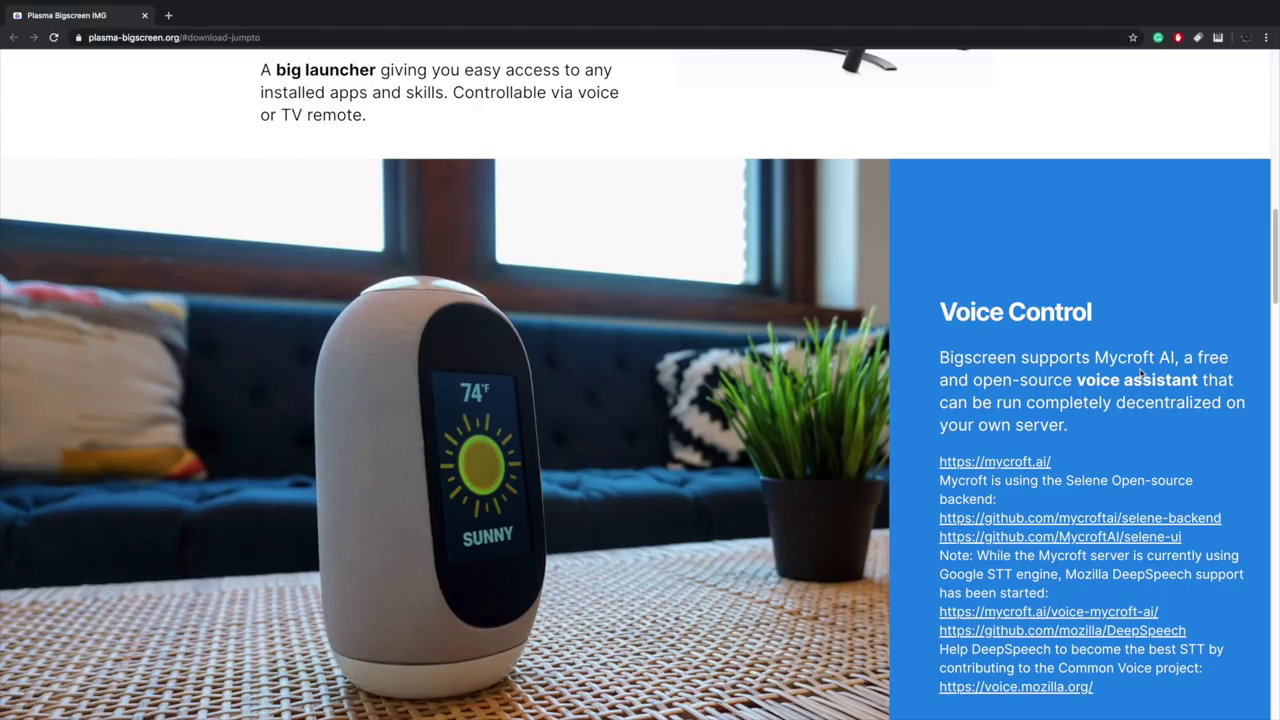
scroll(1140, 373, down, 2)
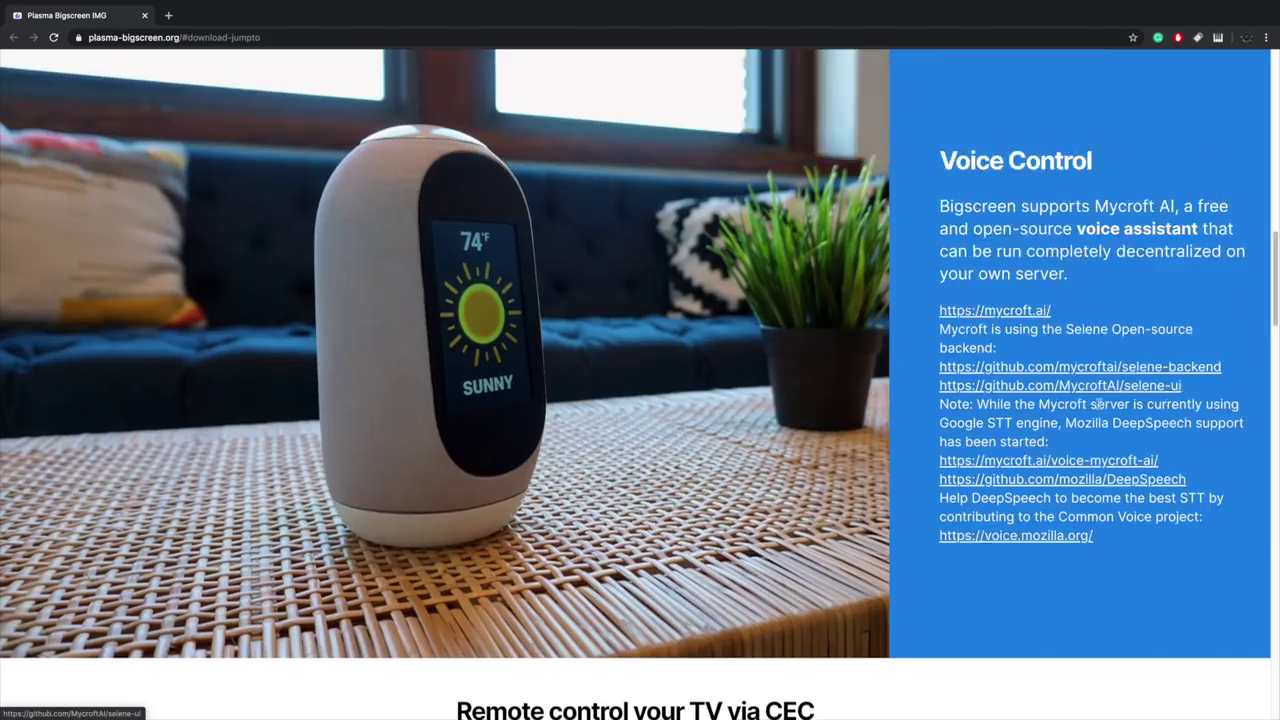
scroll(1100, 407, up, 2)
scroll(1100, 407, down, 6)
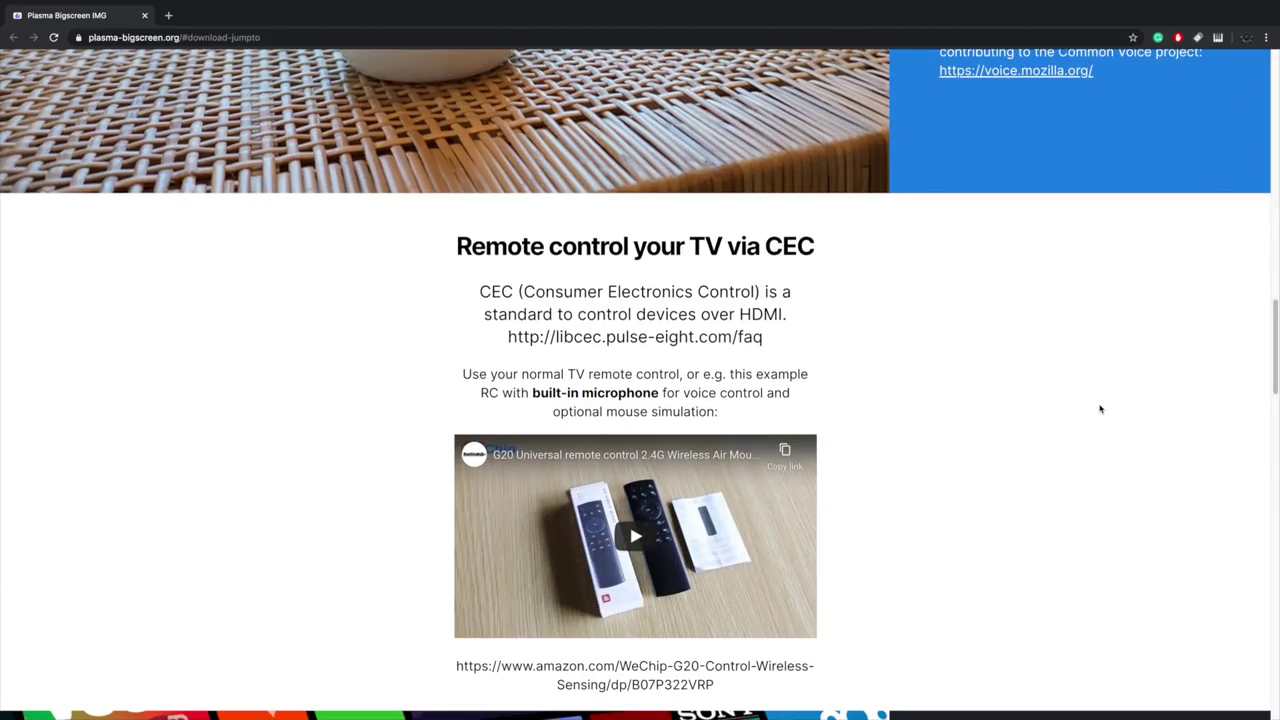
scroll(1100, 408, down, 1)
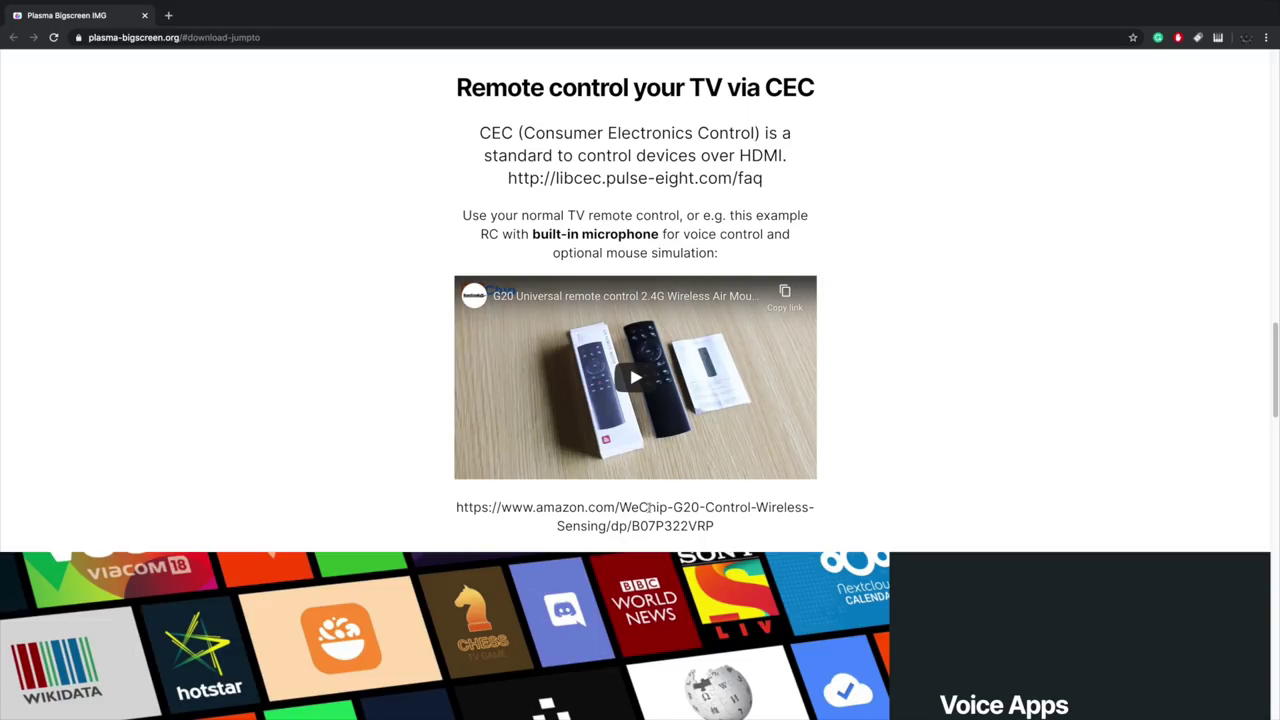
double_click(648, 508)
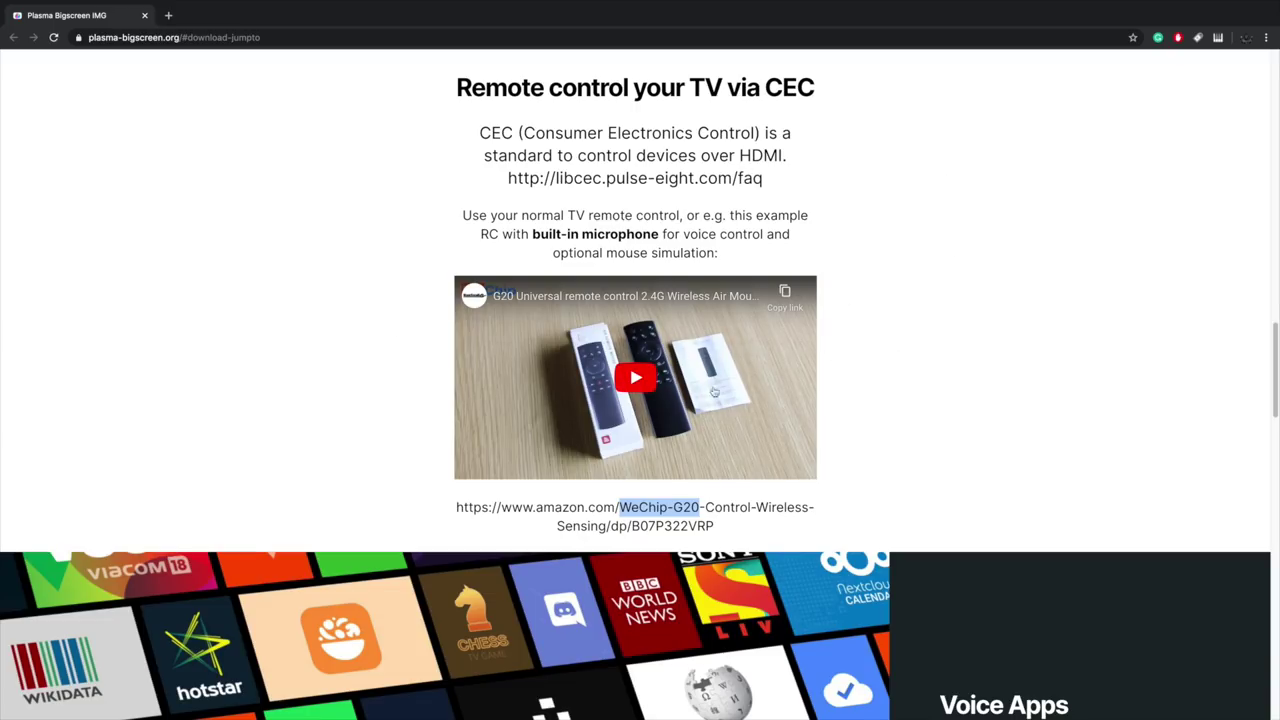
scroll(1118, 393, down, 4)
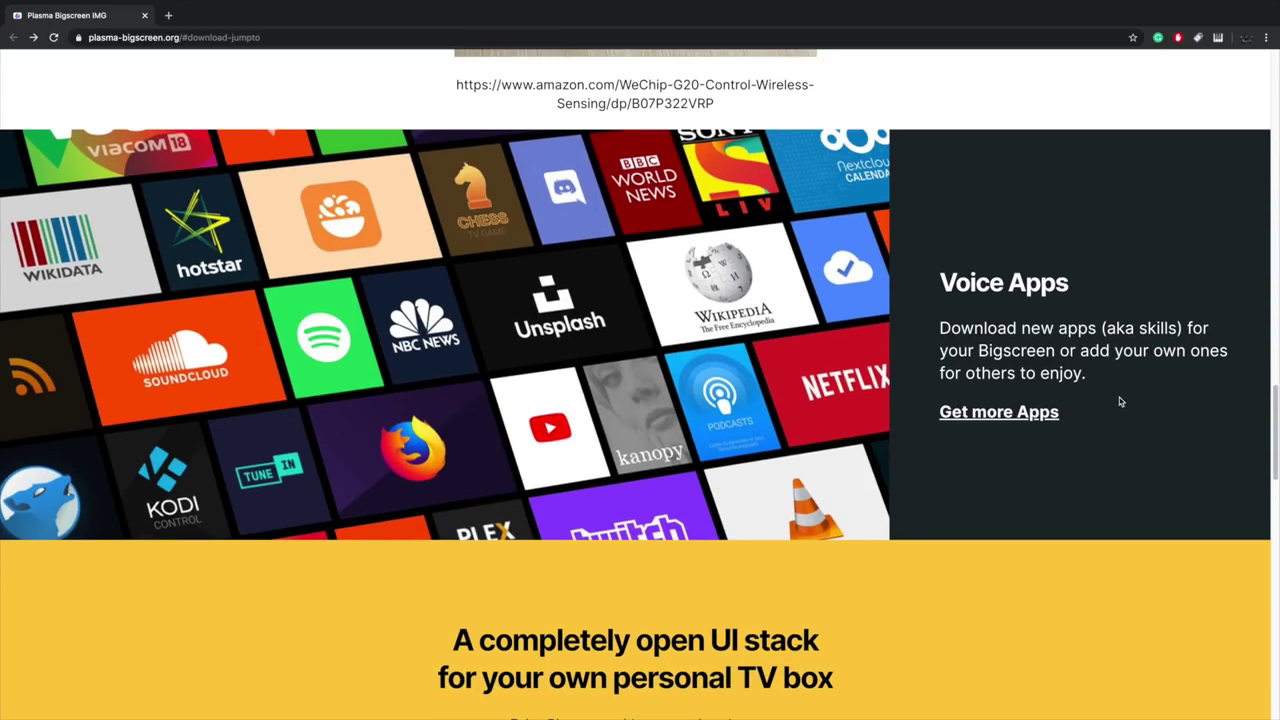
click(980, 414)
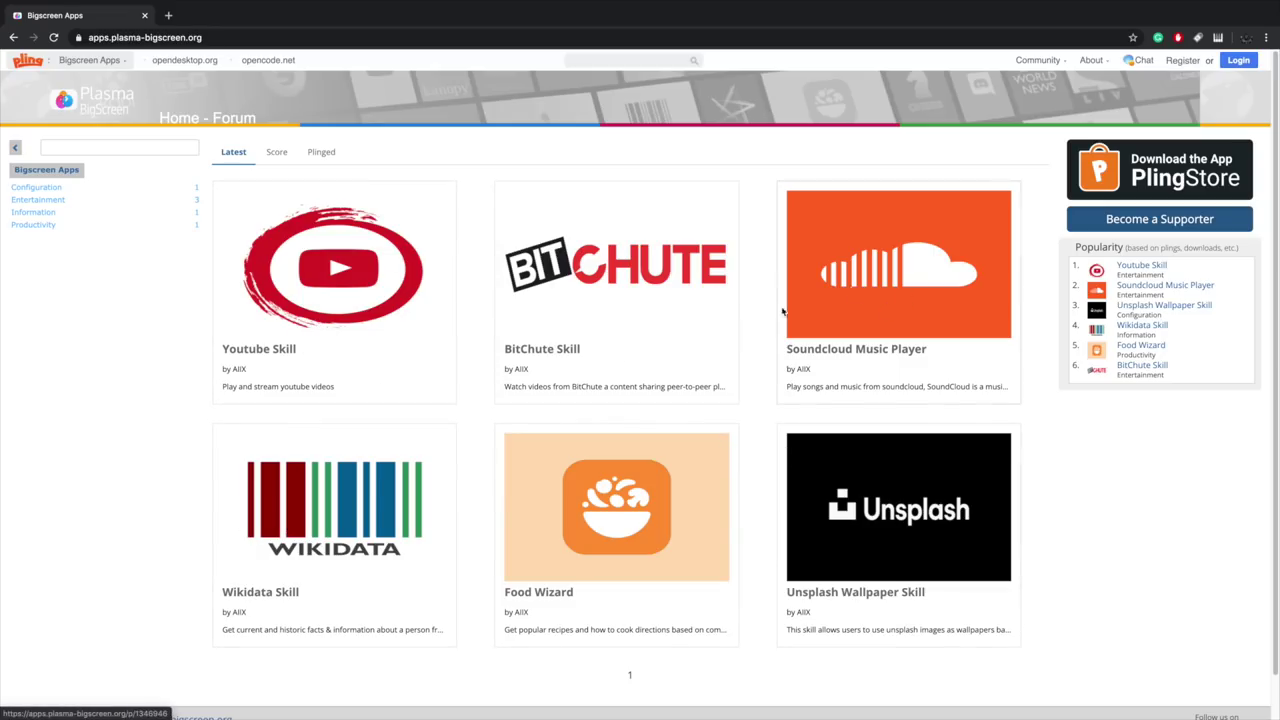
key(alt+Left)
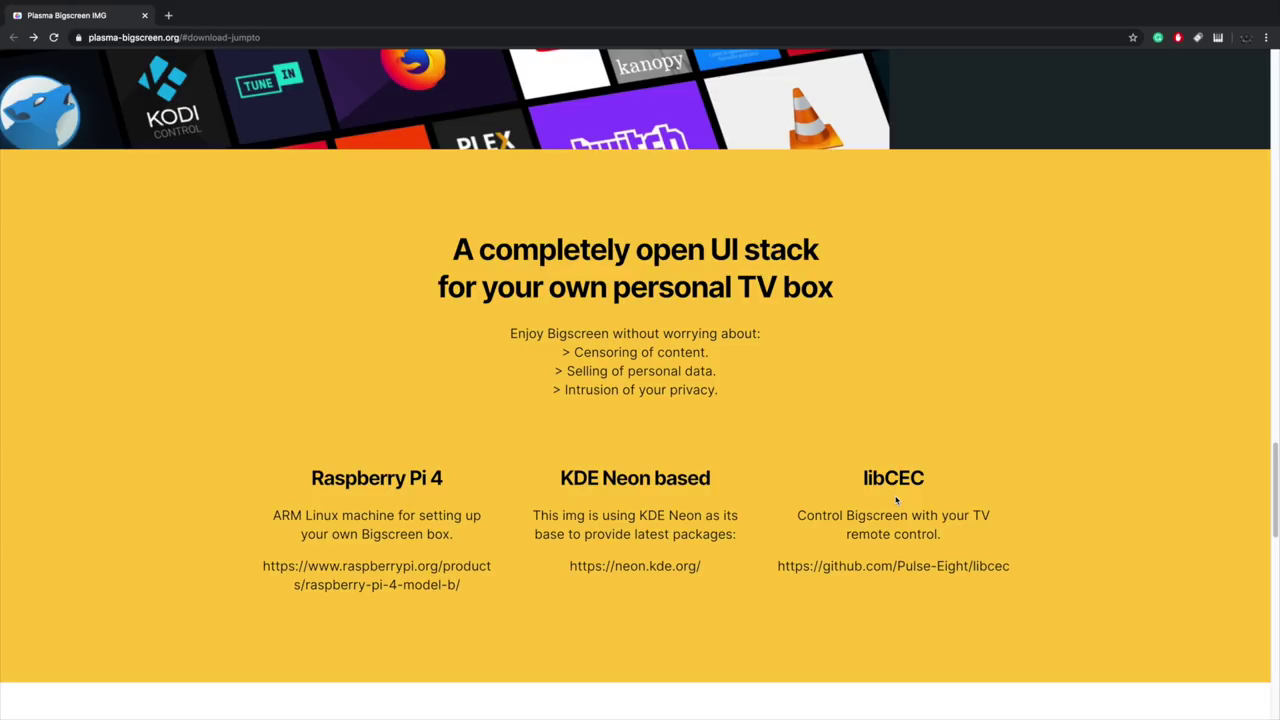
Scroll down to the Beta Release download details, then back up to the page header
scroll(896, 500, down, 5)
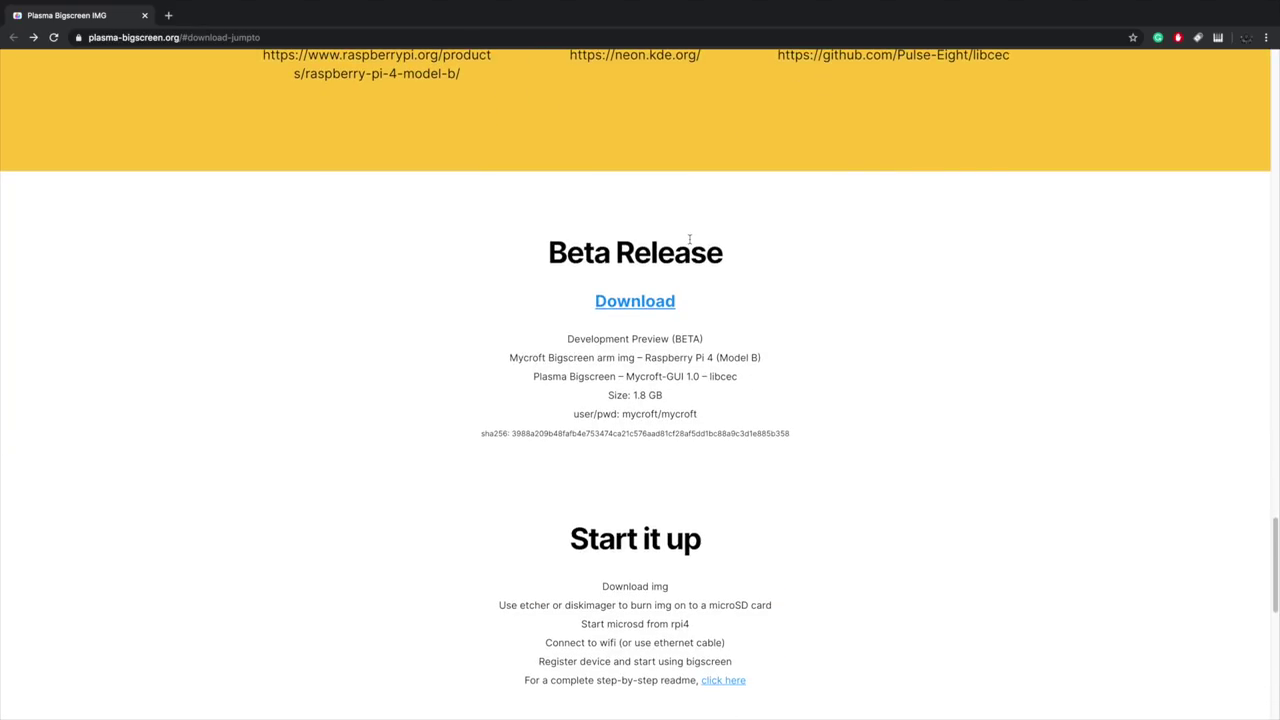
scroll(697, 243, up, 5)
scroll(697, 243, down, 5)
scroll(697, 243, down, 1)
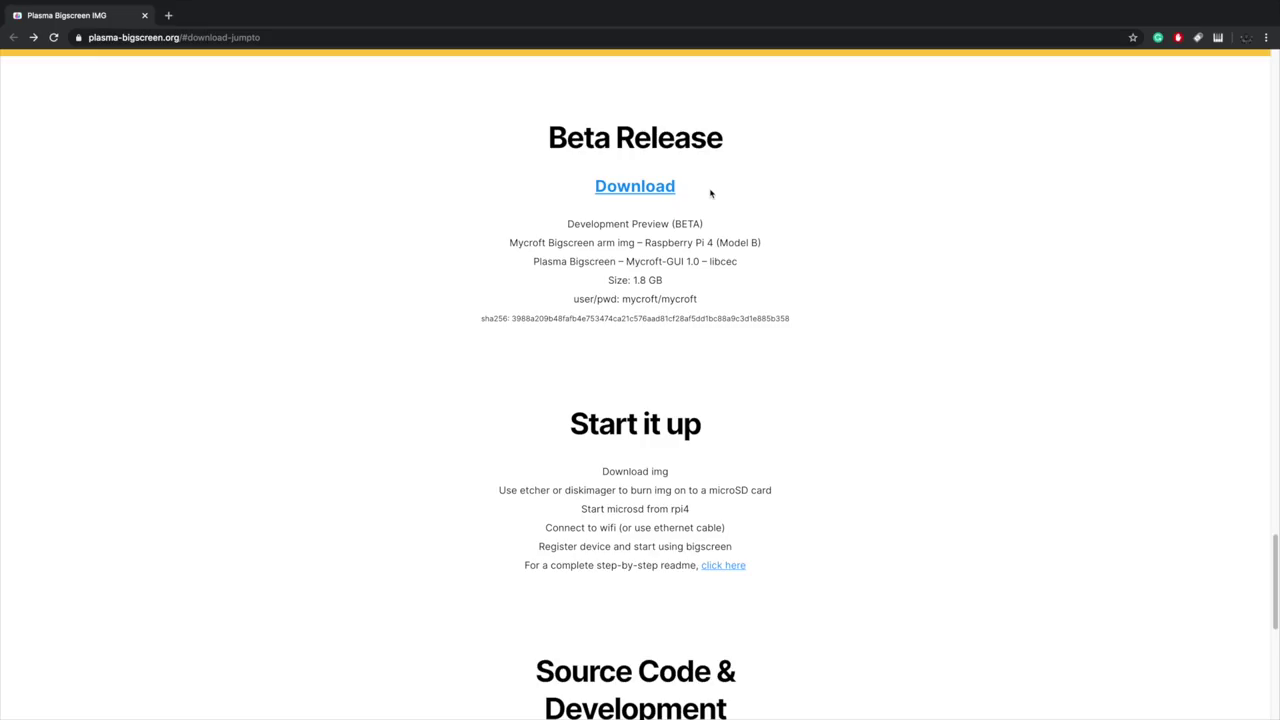
scroll(710, 193, up, 15)
scroll(760, 256, down, 10)
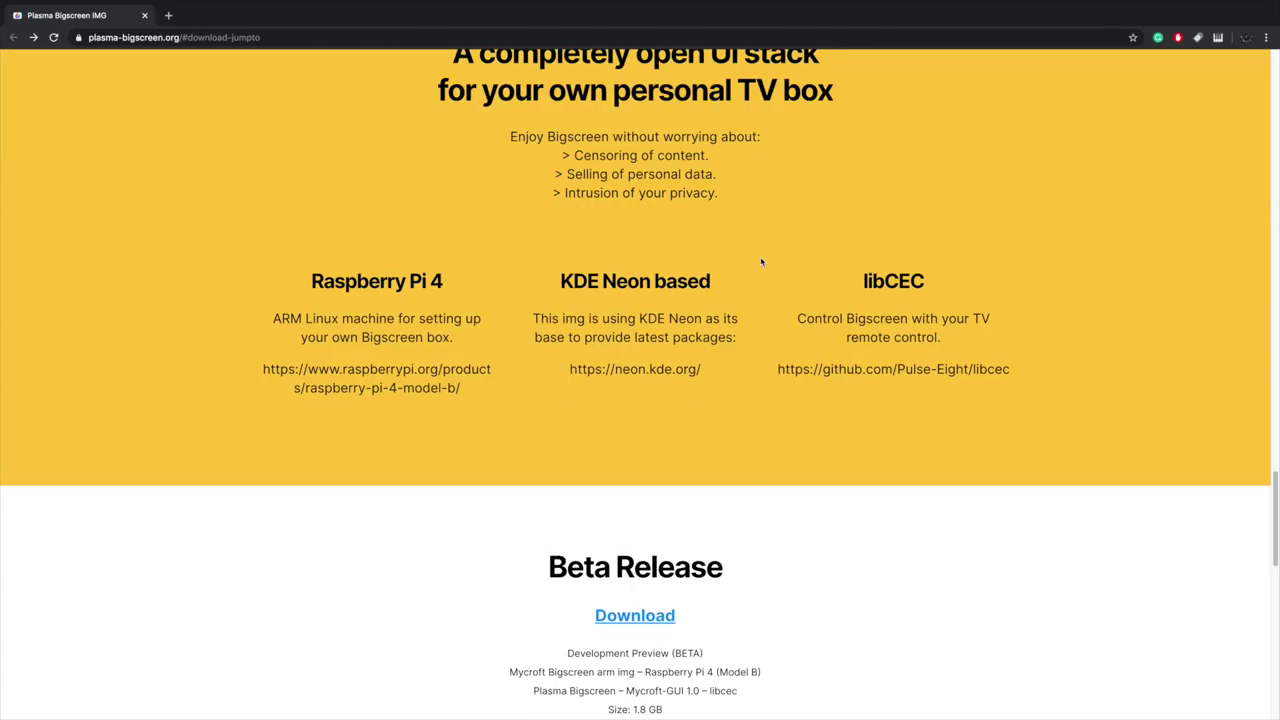
scroll(760, 256, up, 10)
scroll(762, 258, up, 15)
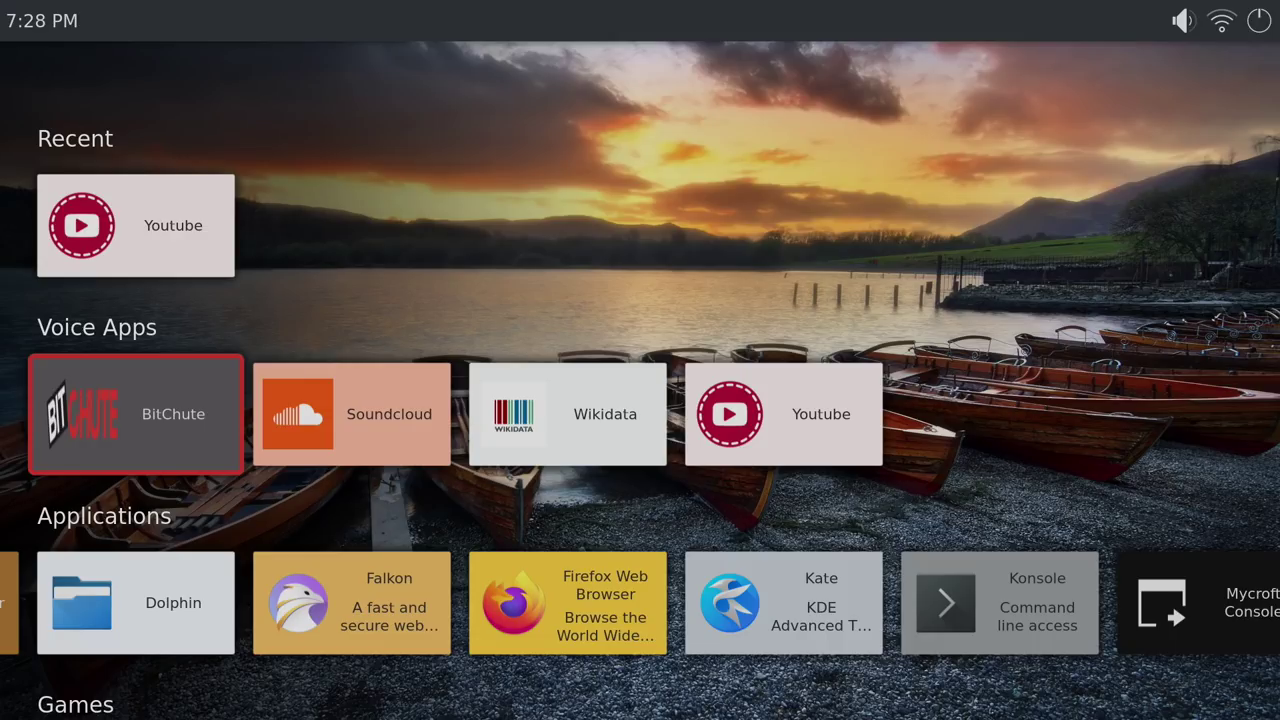
Browse the Applications row across Kate, Konsole and Firefox Web Browser
key(Down)
key(Right)
key(Right)
key(Right)
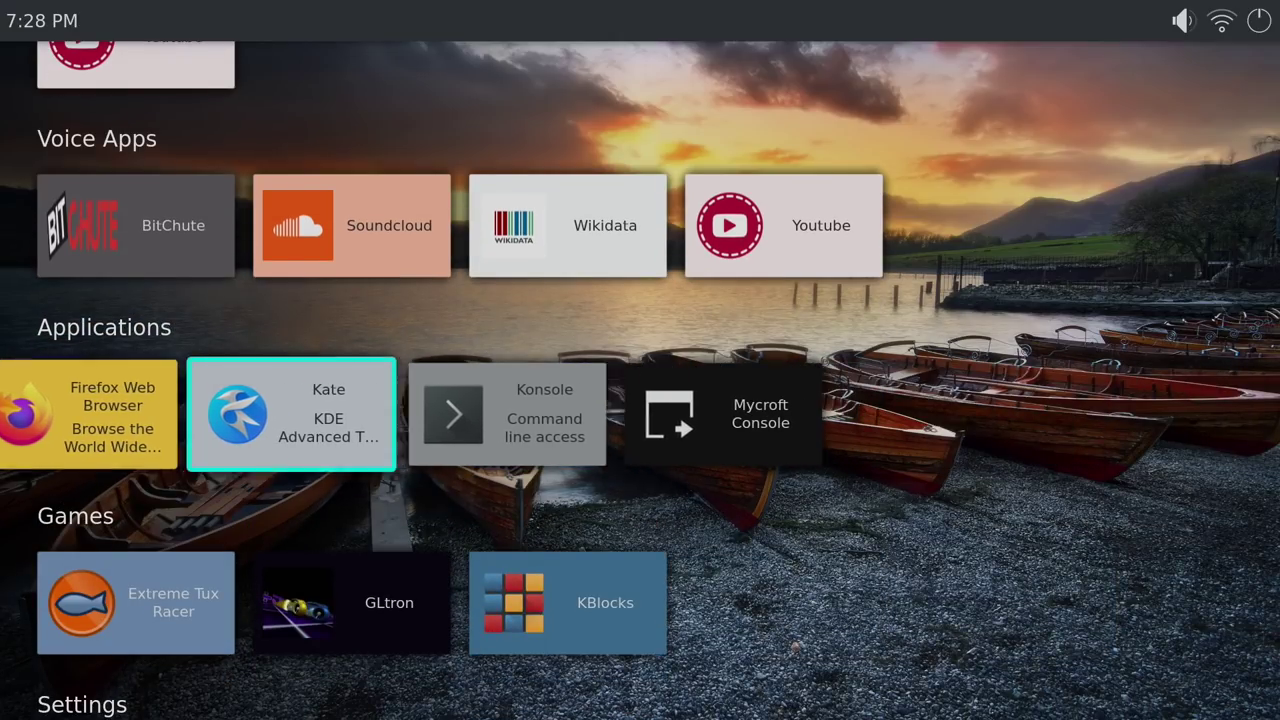
key(Right)
key(Left)
key(Left)
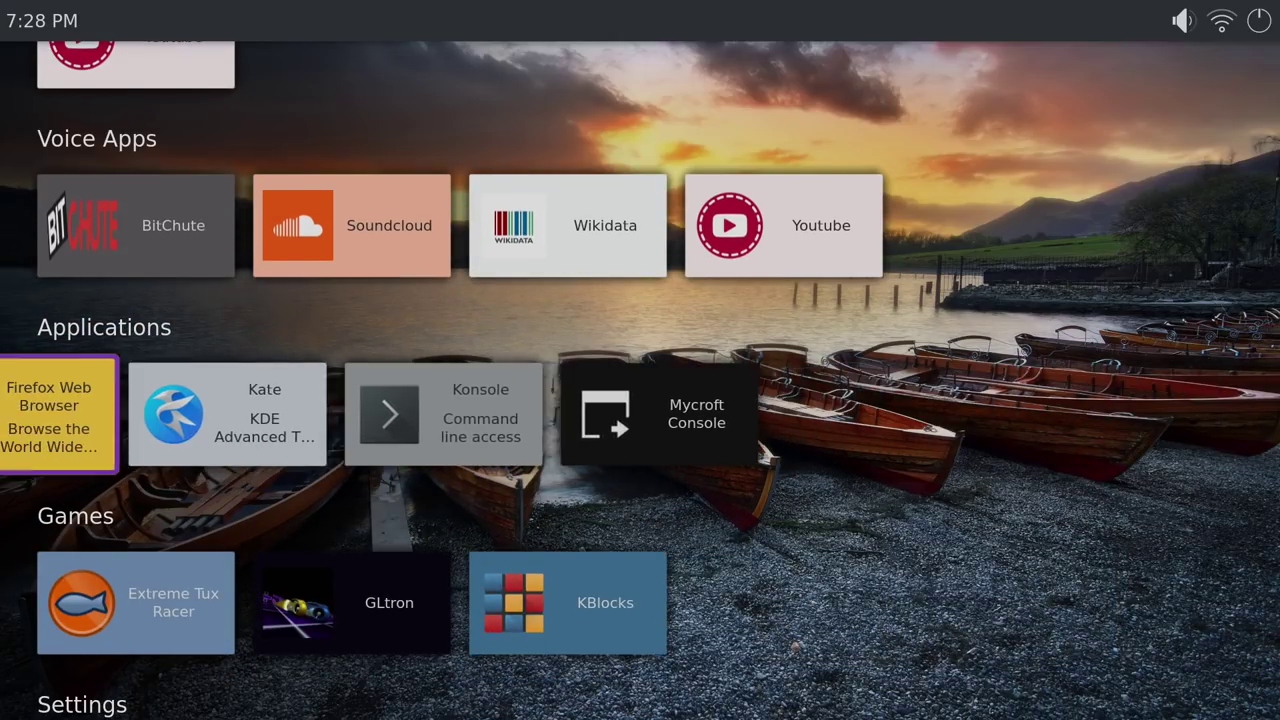
key(Left)
key(Left)
Move down past Extreme Tux Racer in Games to the Audio tile in Settings
key(Down)
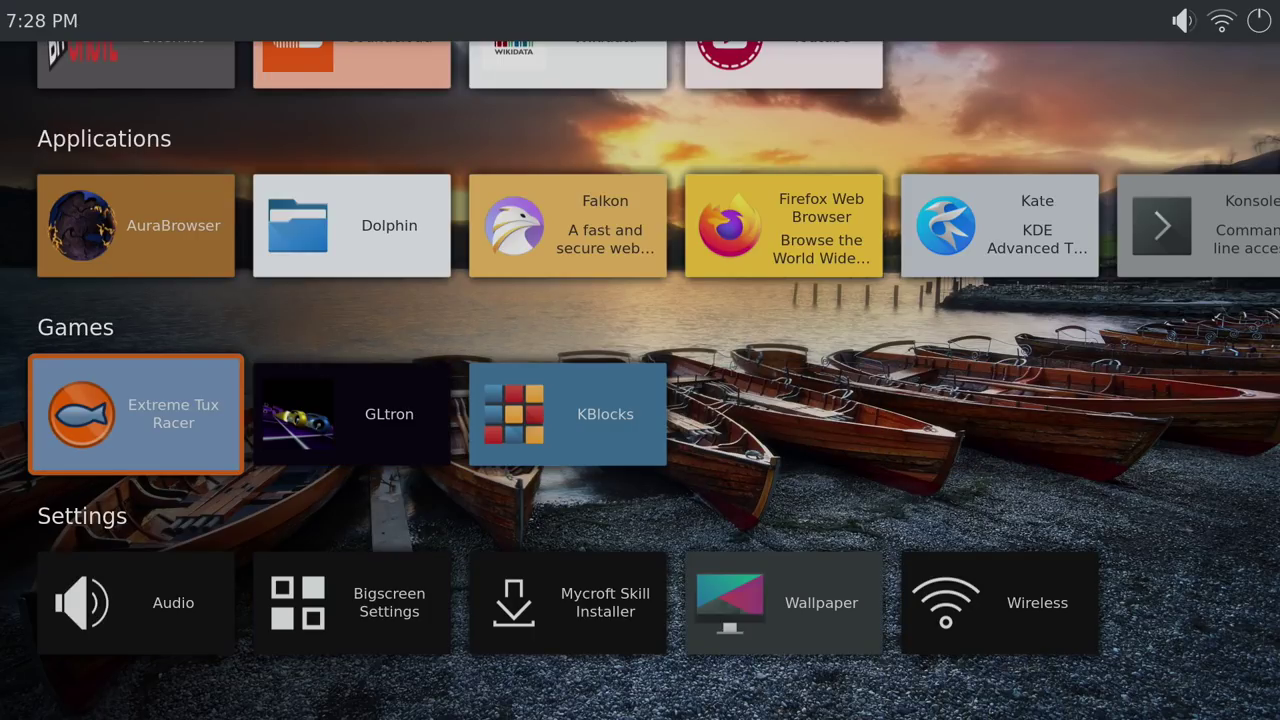
key(Down)
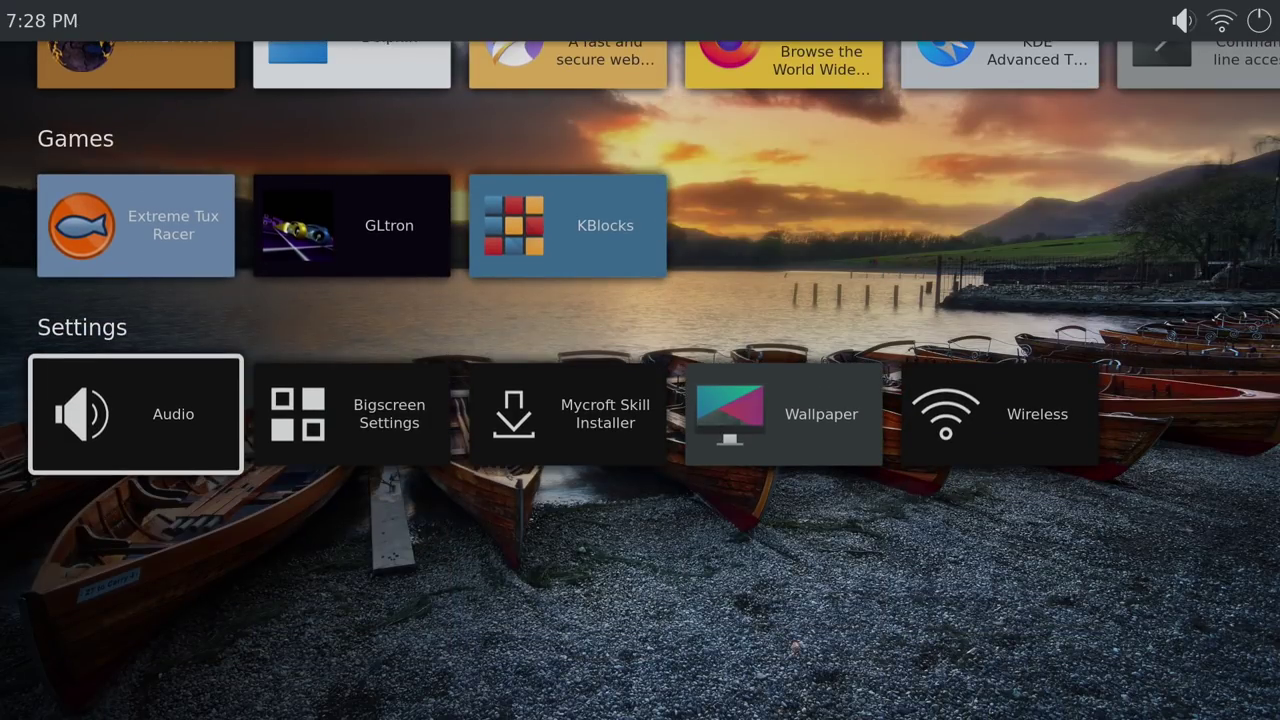
key(Up)
key(Down)
key(Up)
key(Up)
key(Up)
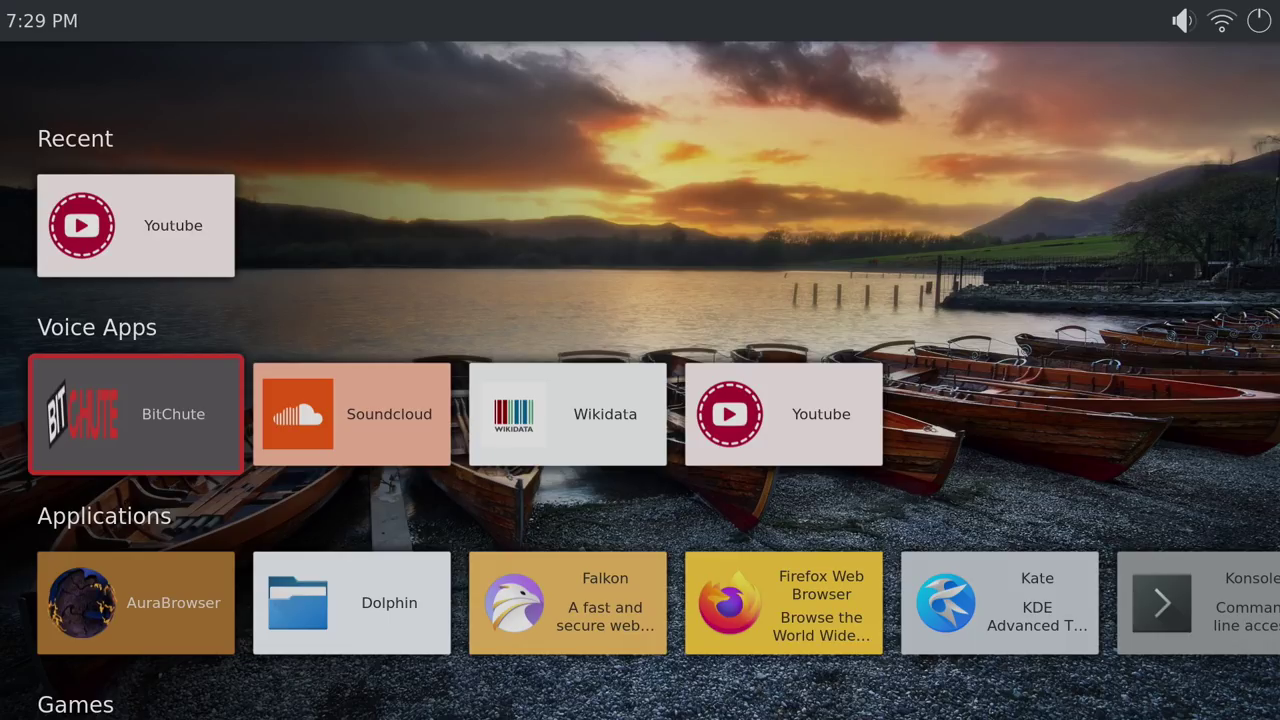
key(Down)
key(Down)
key(Down)
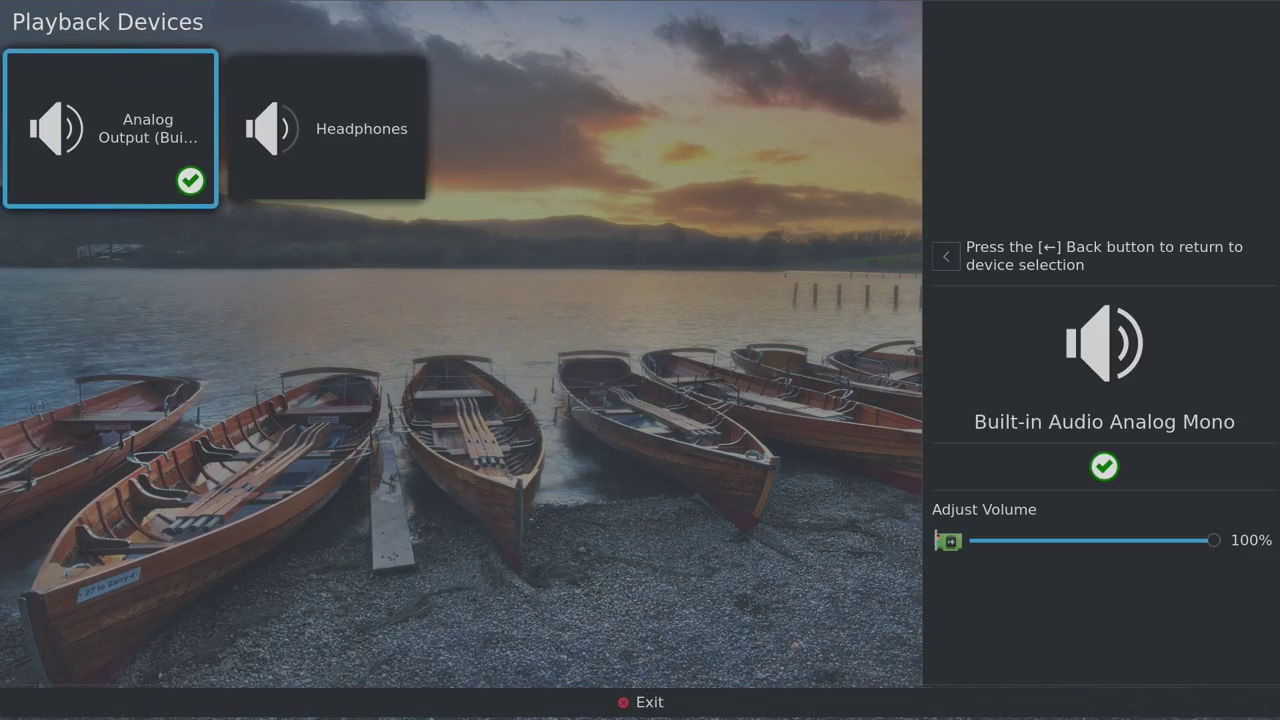
key(Down)
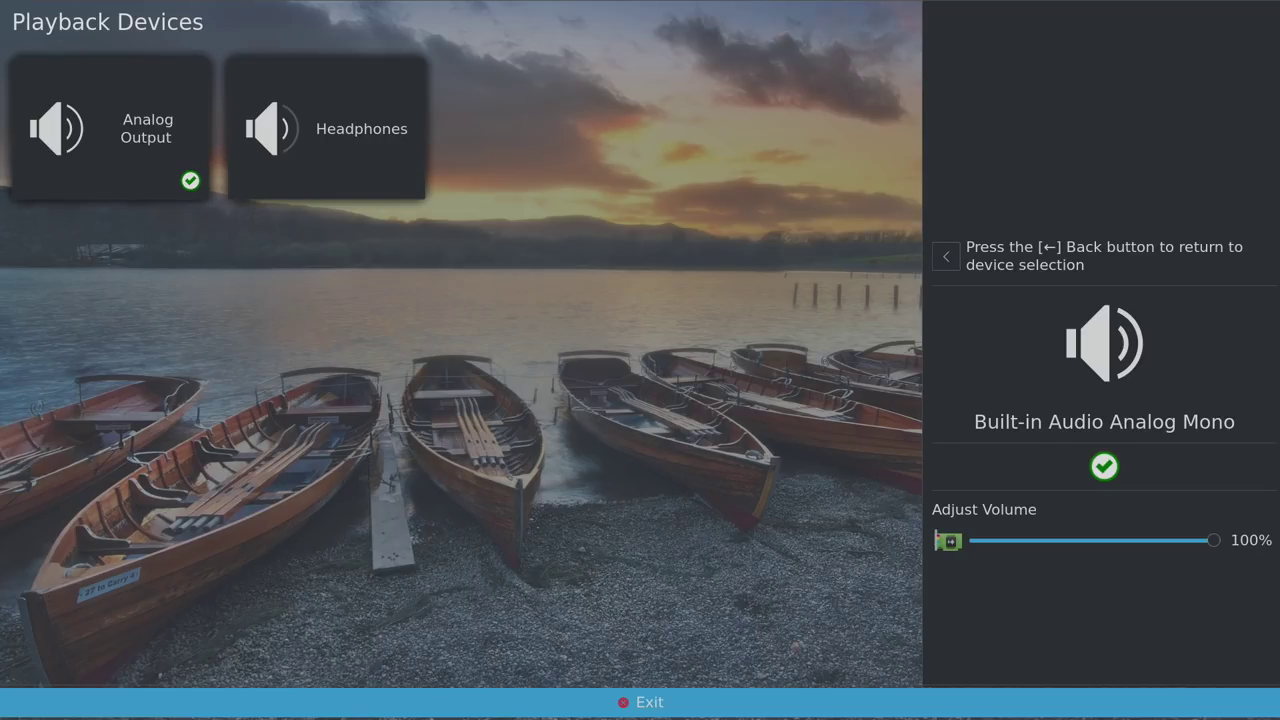
key(Return)
key(Right)
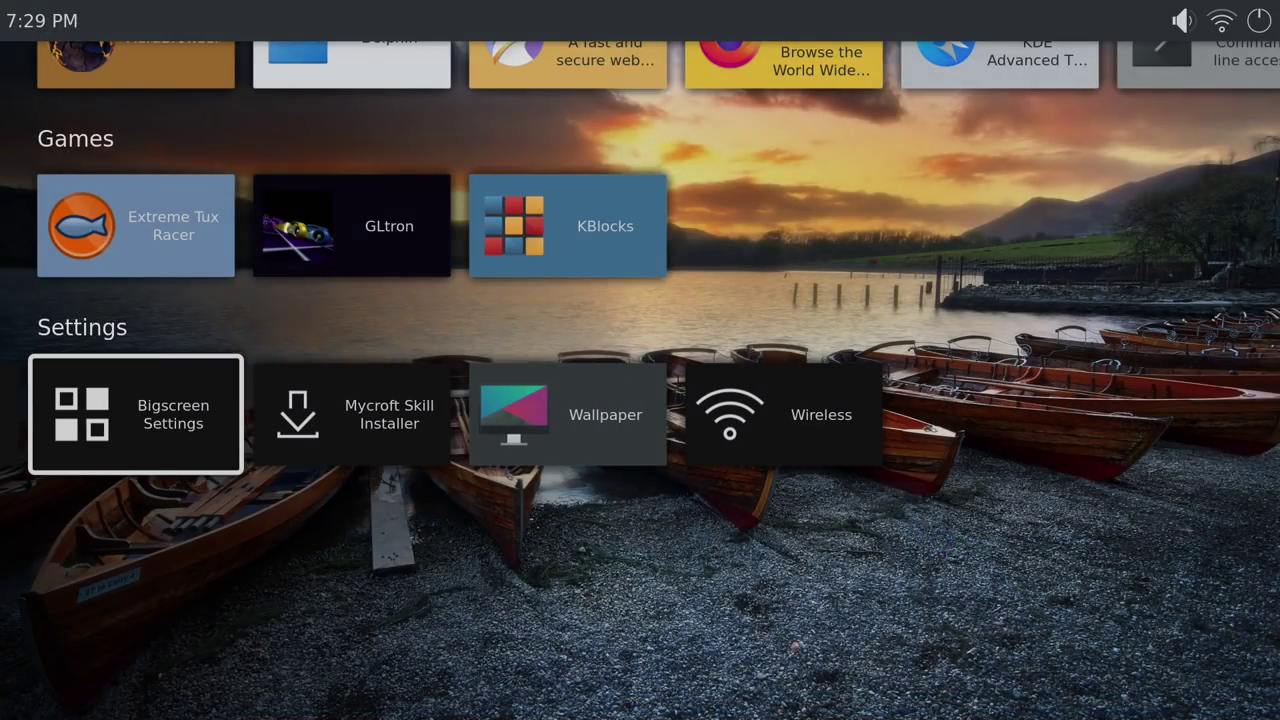
key(Return)
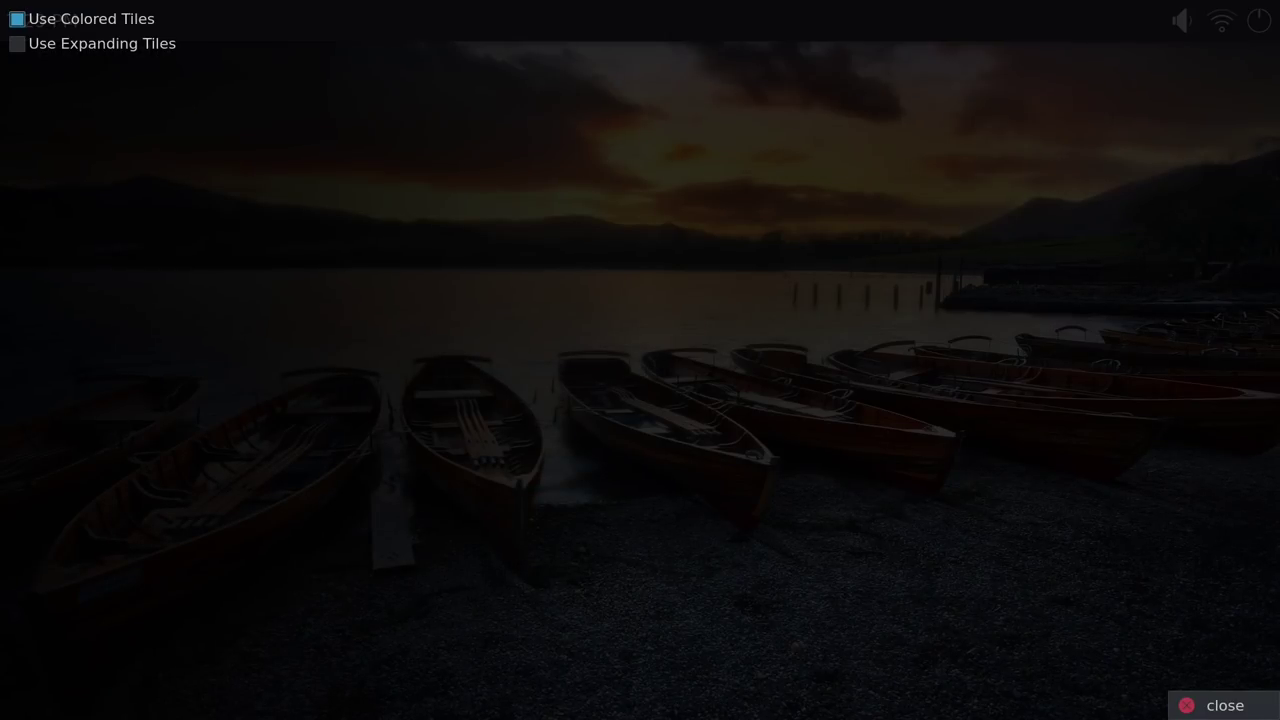
key(Escape)
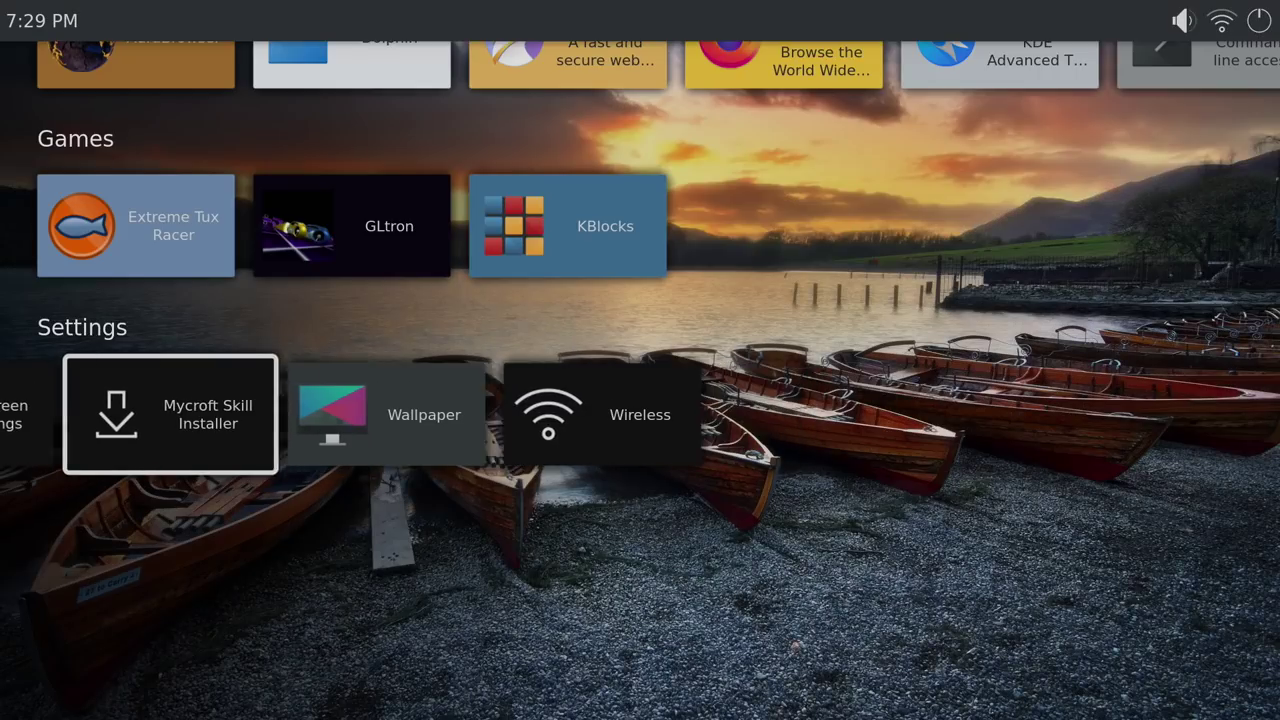
key(Left)
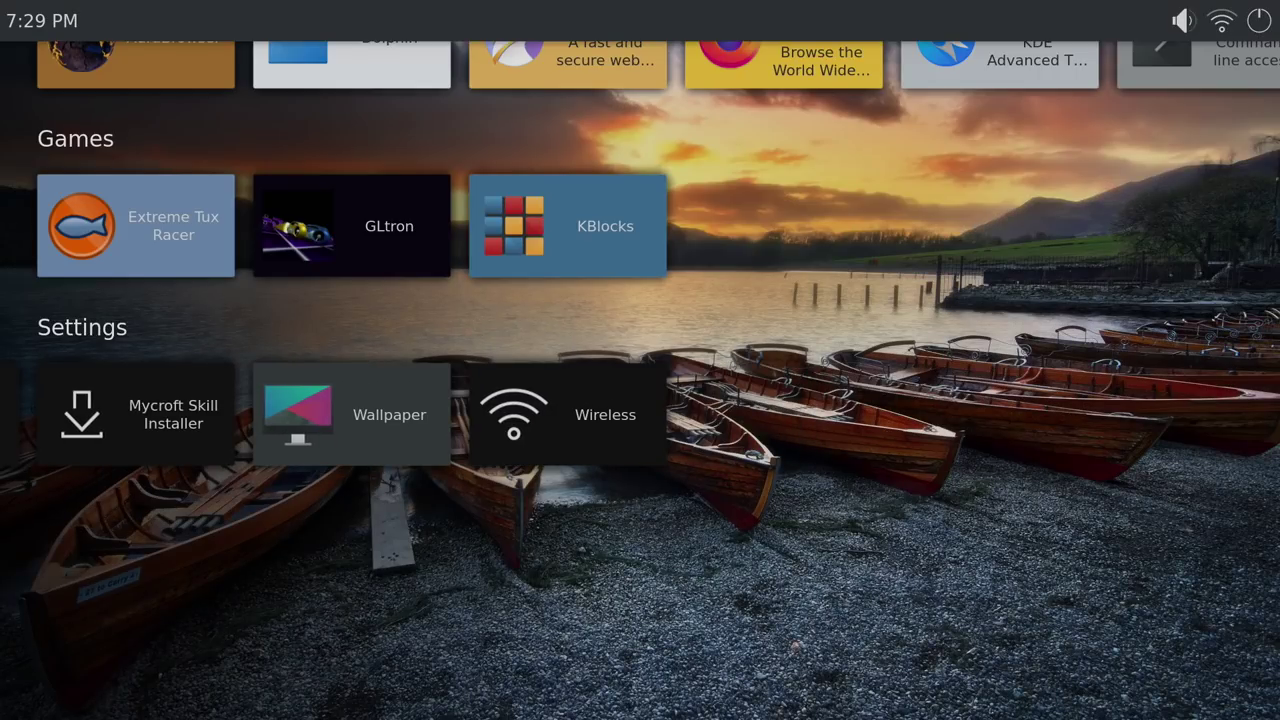
Open the Mycroft Skill Installer and page through Soundcloud, BitChute, Unsplash Wallpaper and Wikidata to Food Wizard
key(Return)
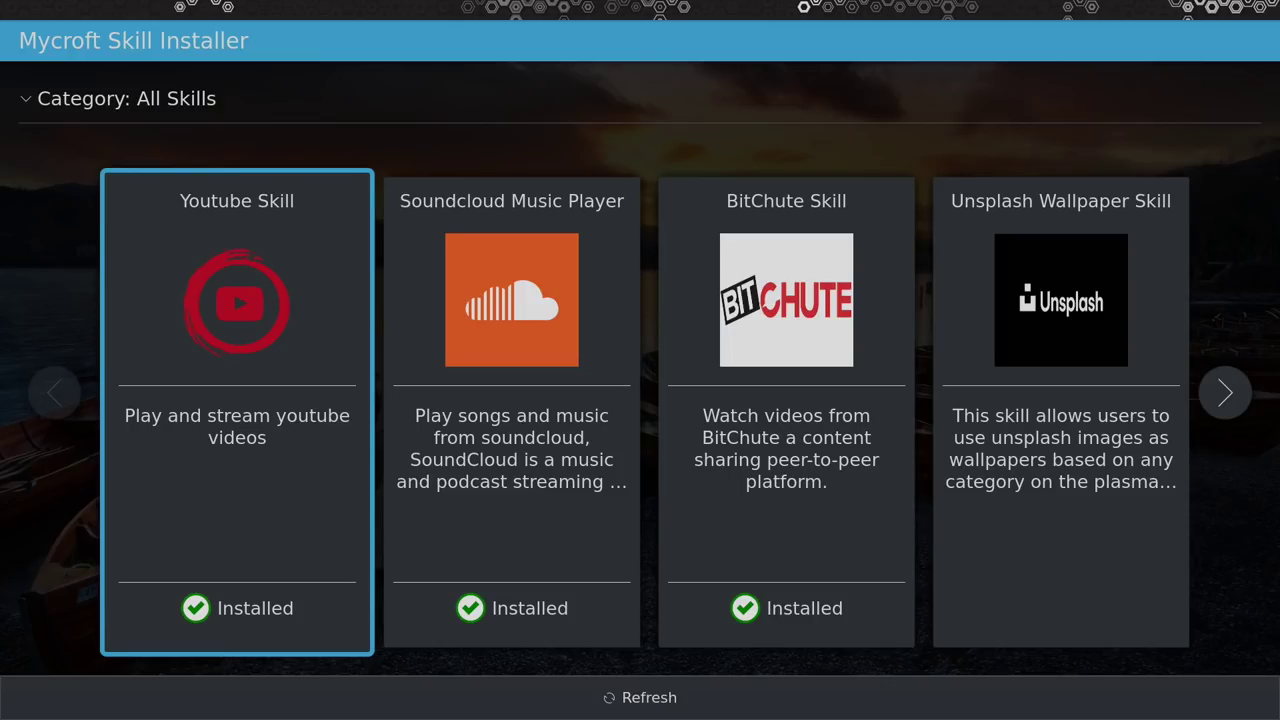
key(Right)
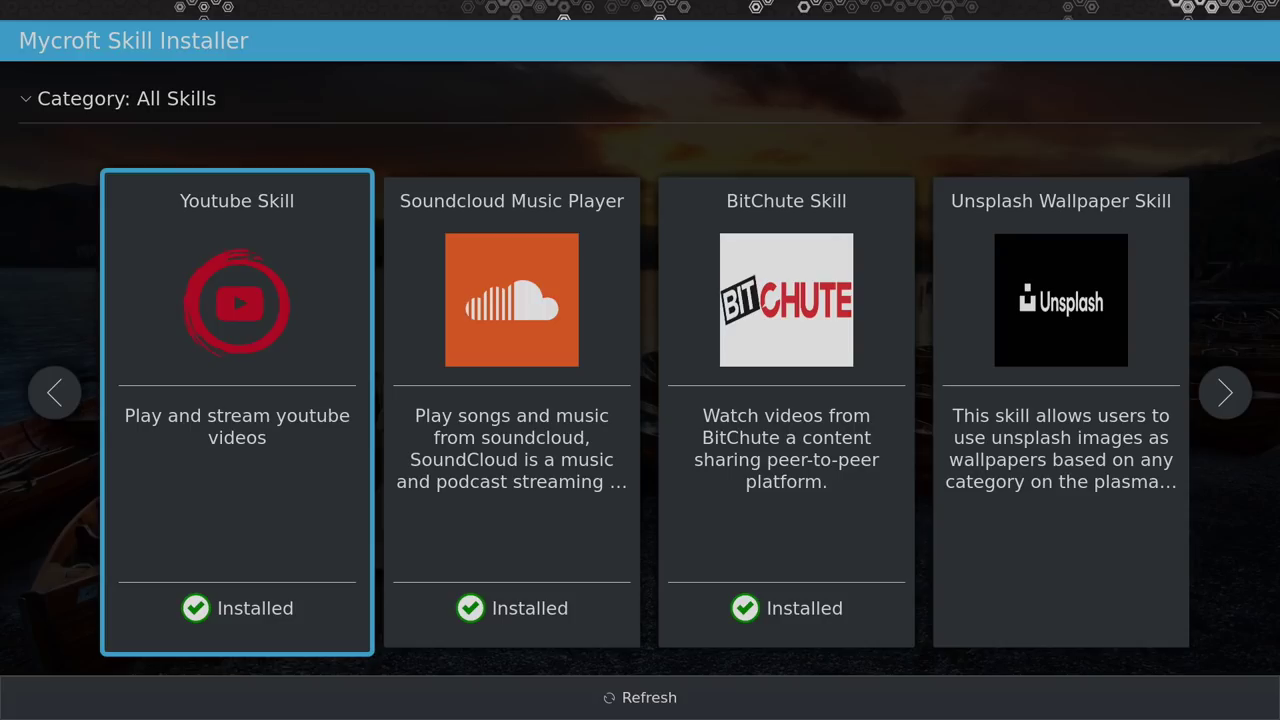
key(Right)
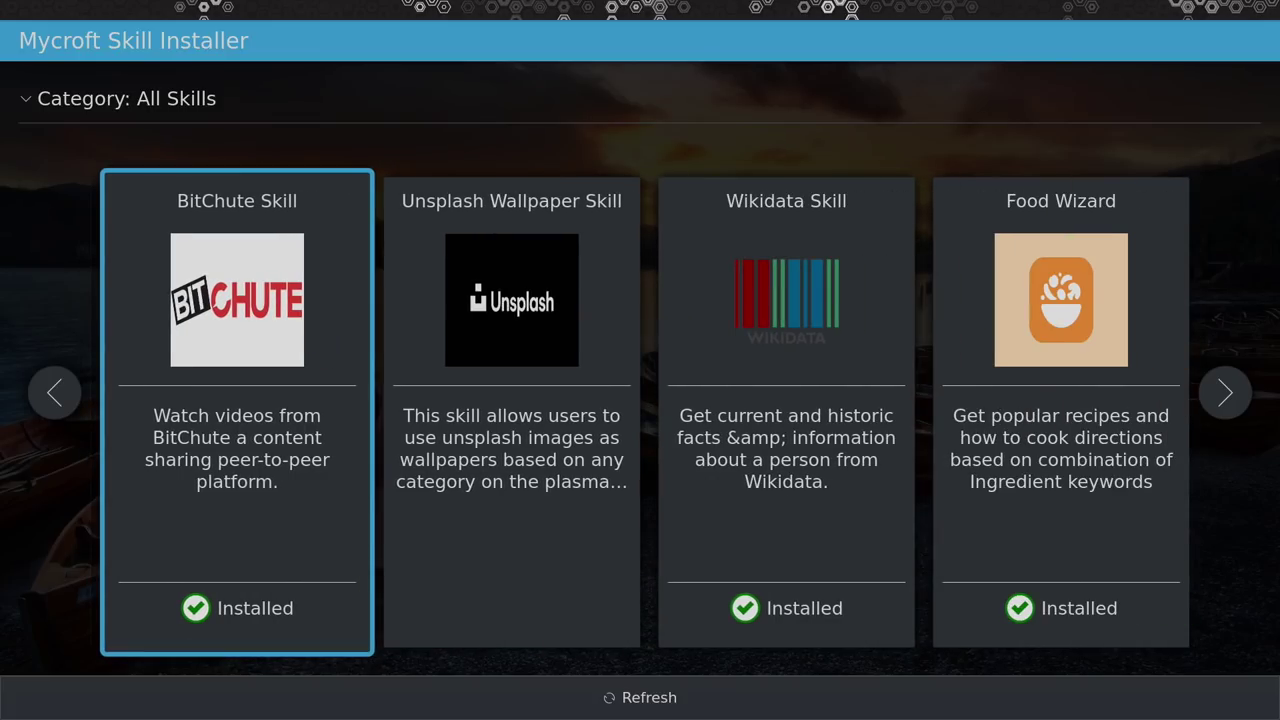
key(Right)
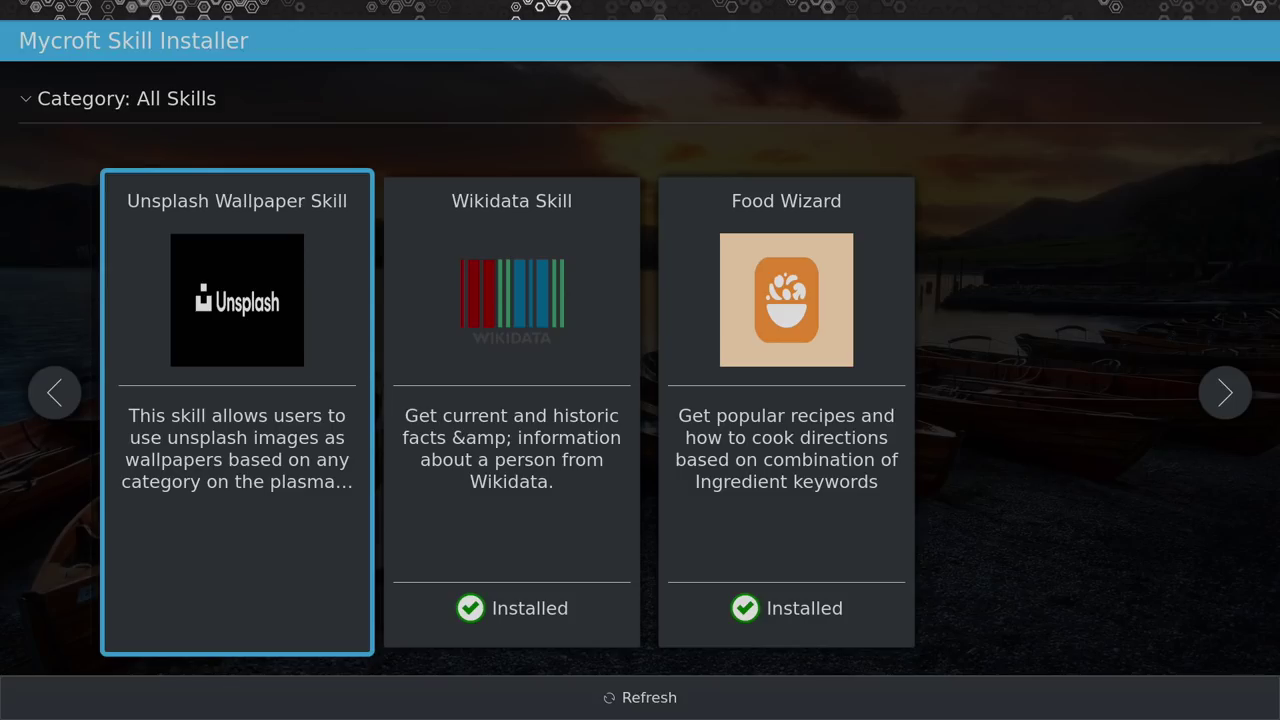
key(Right)
key(Right)
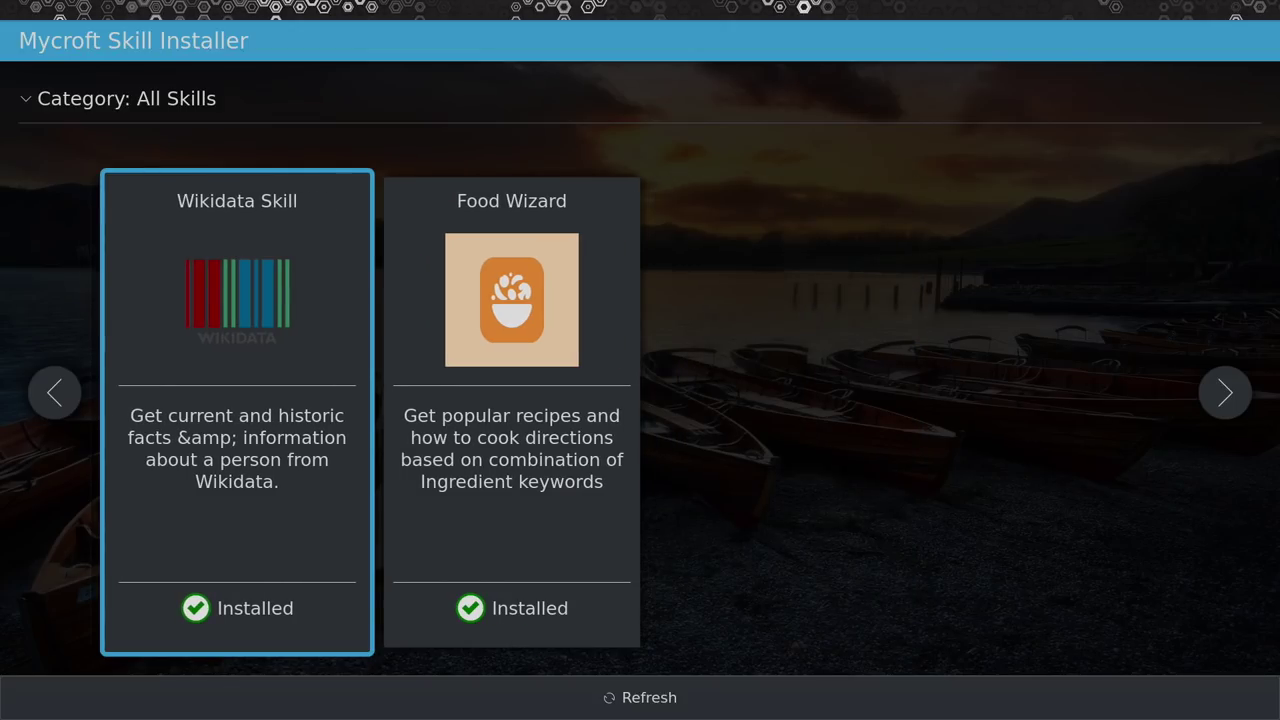
Page back through the installed skills to the Youtube Skill card, then close the installer
key(Left)
key(Right)
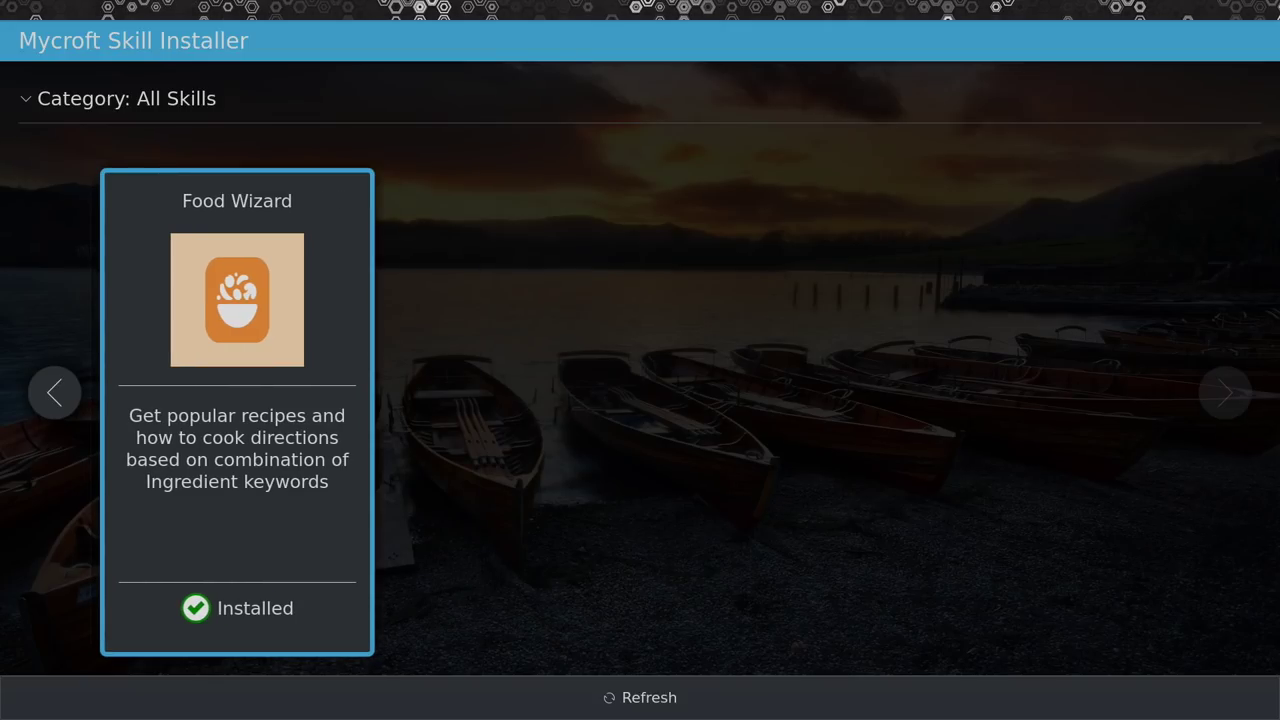
key(Left)
key(Left)
key(Left)
key(Left)
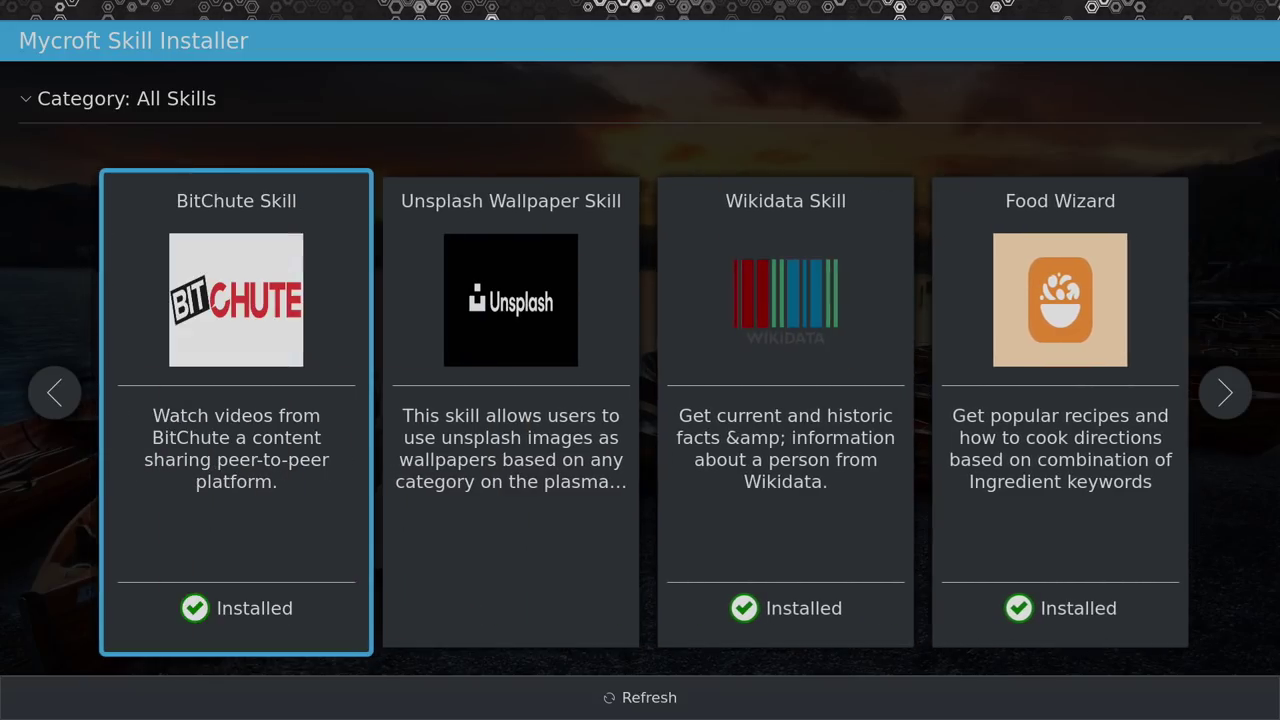
key(Left)
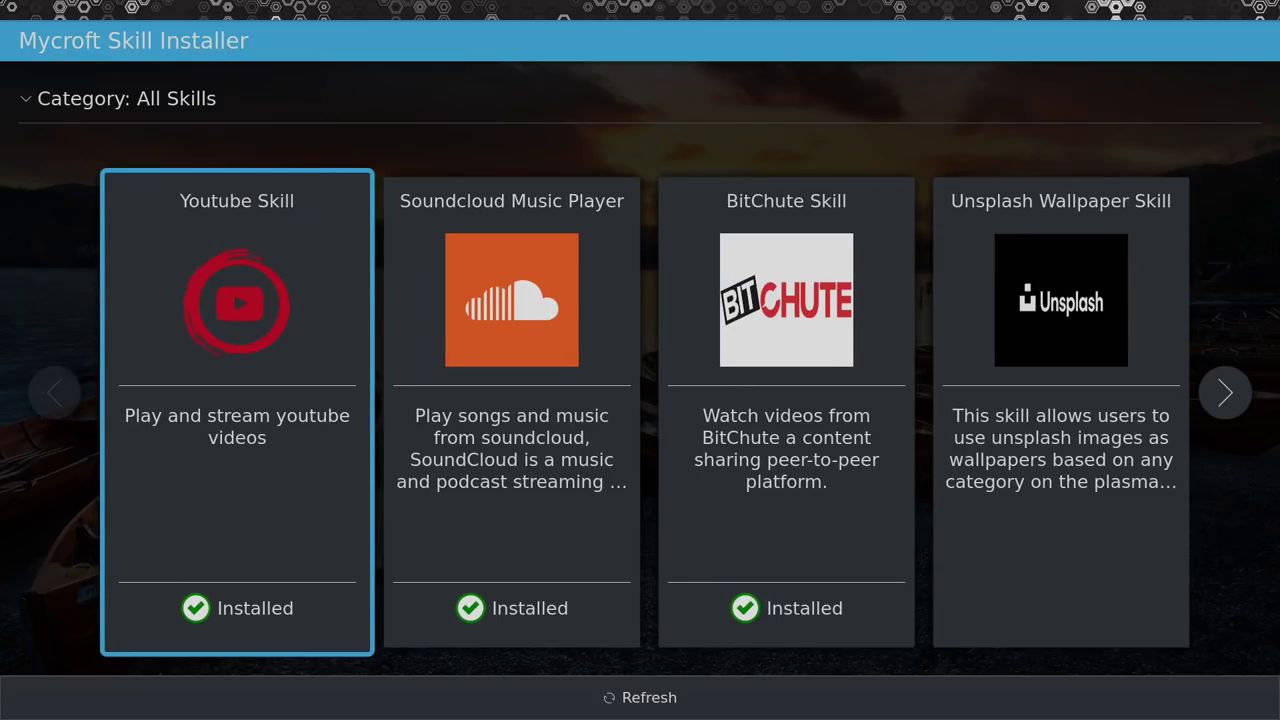
key(Escape)
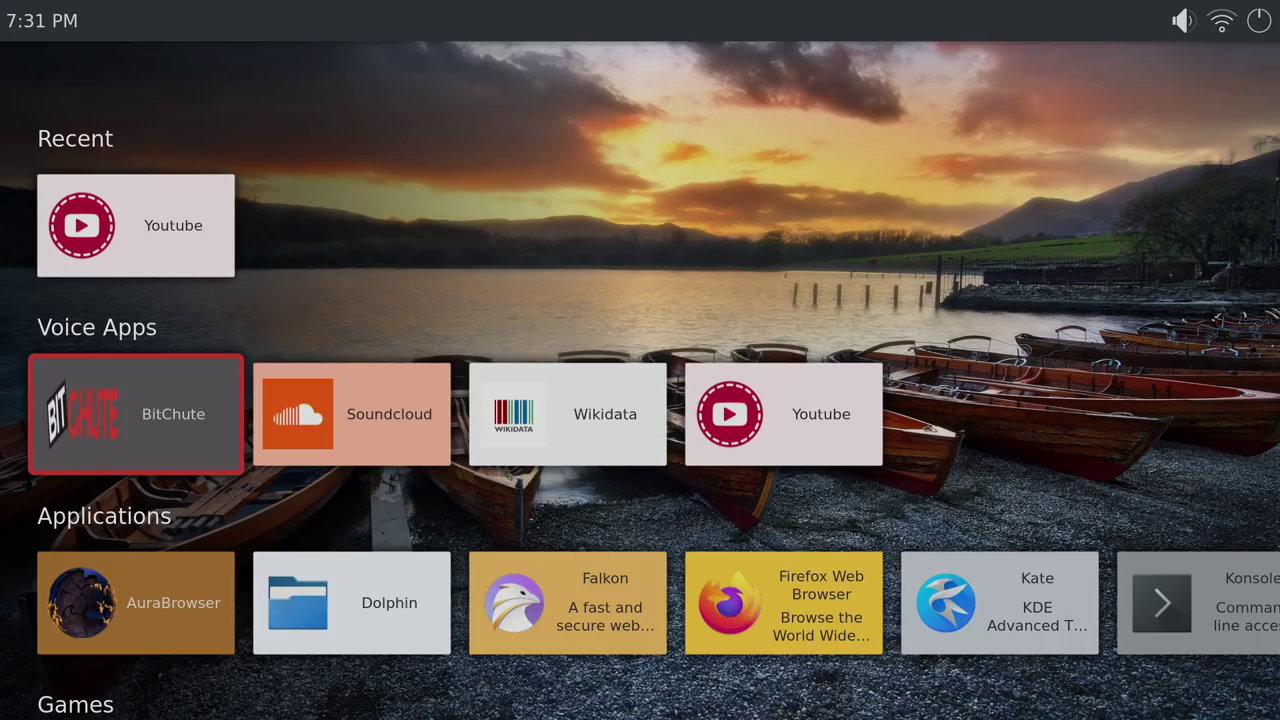
Navigate from the Voice Apps row down to the Applications row and launch Konsole
key(Right)
key(Right)
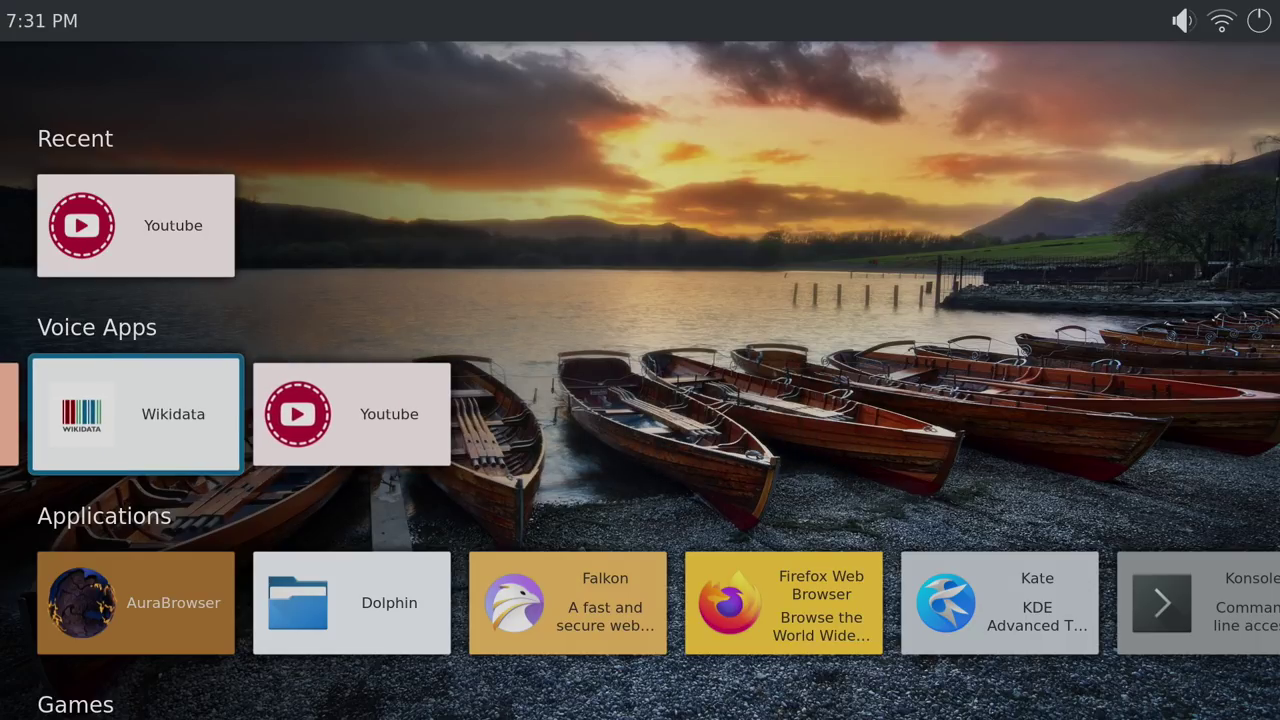
key(Right)
key(Left)
key(Down)
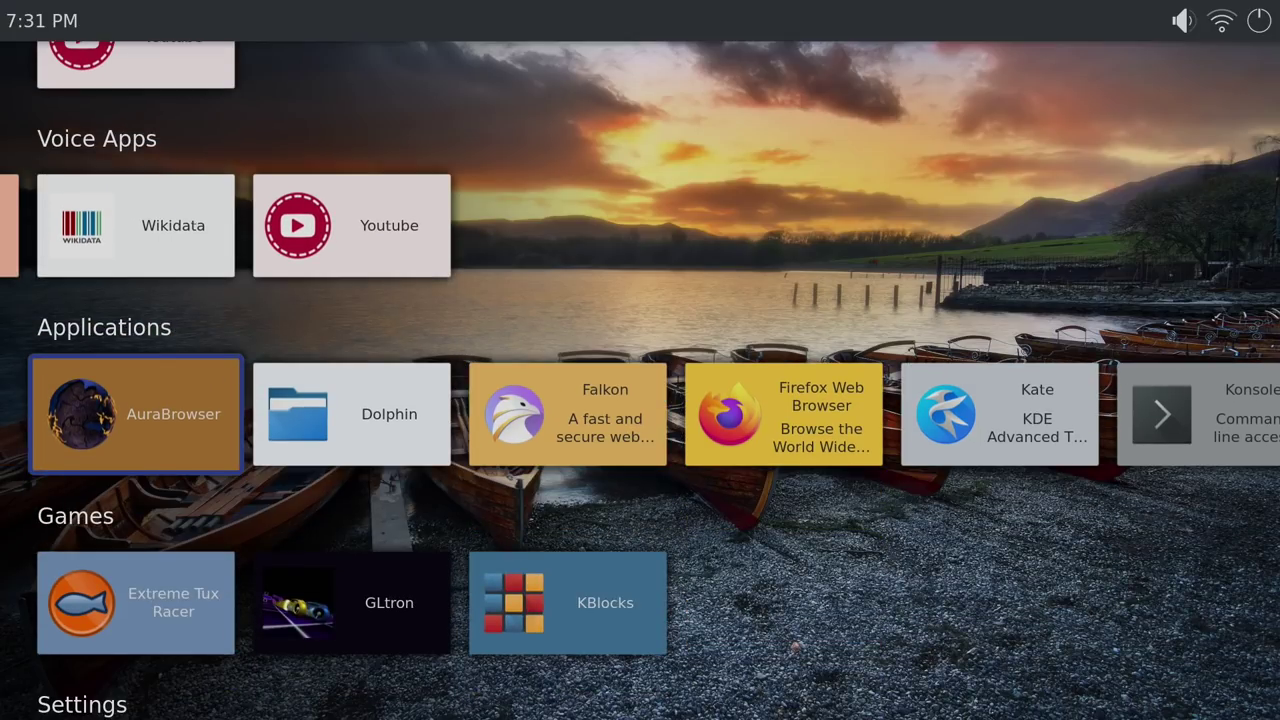
key(Right)
key(Right)
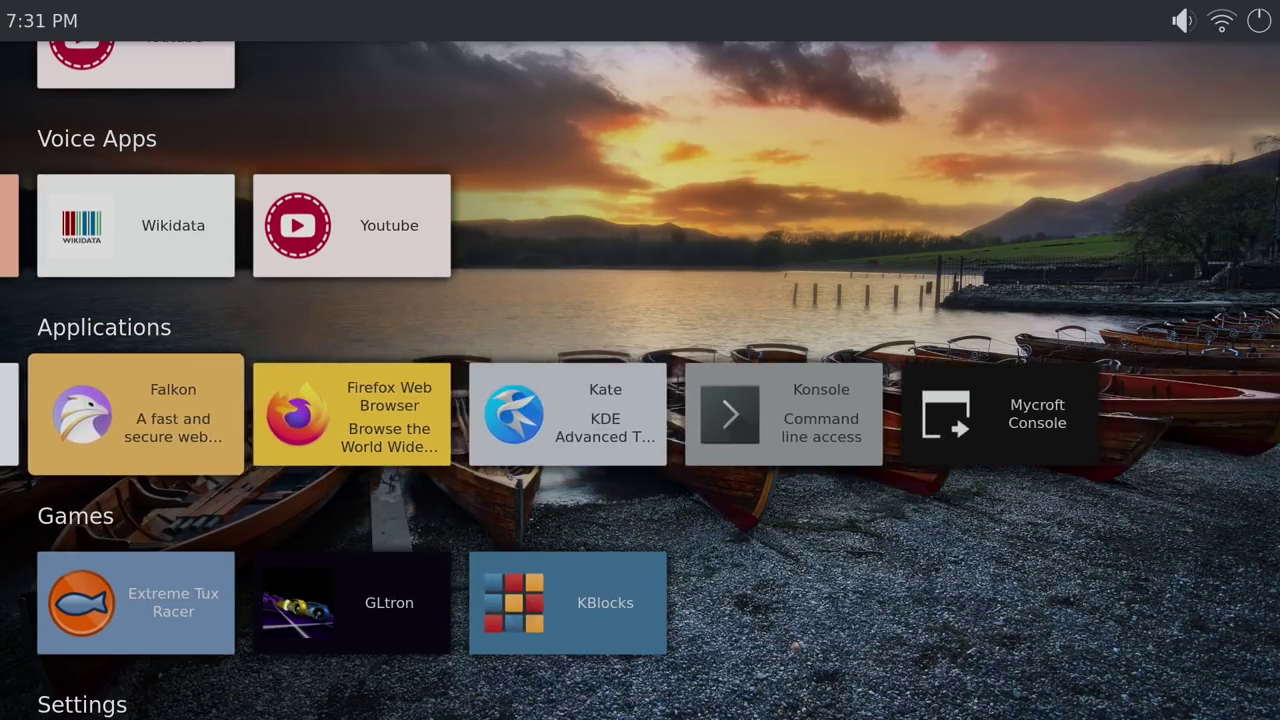
key(Right)
key(Left)
key(Left)
key(Right)
key(Right)
key(Right)
key(Right)
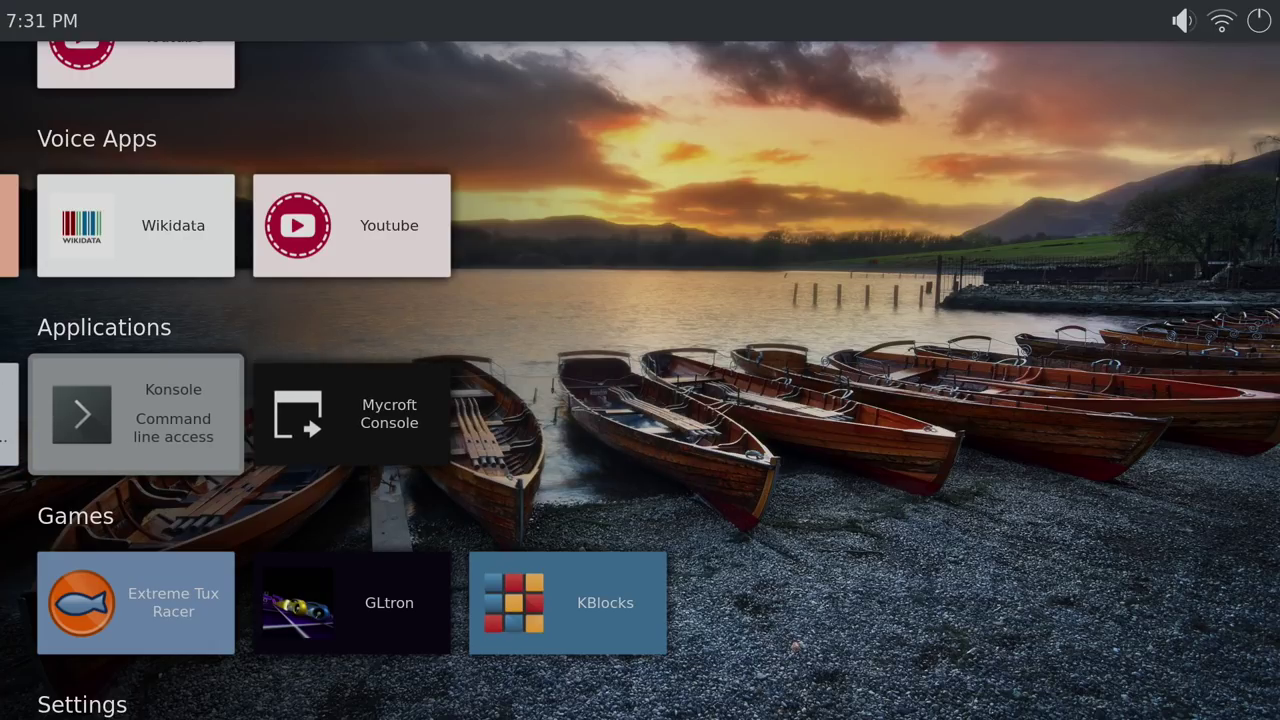
key(Return)
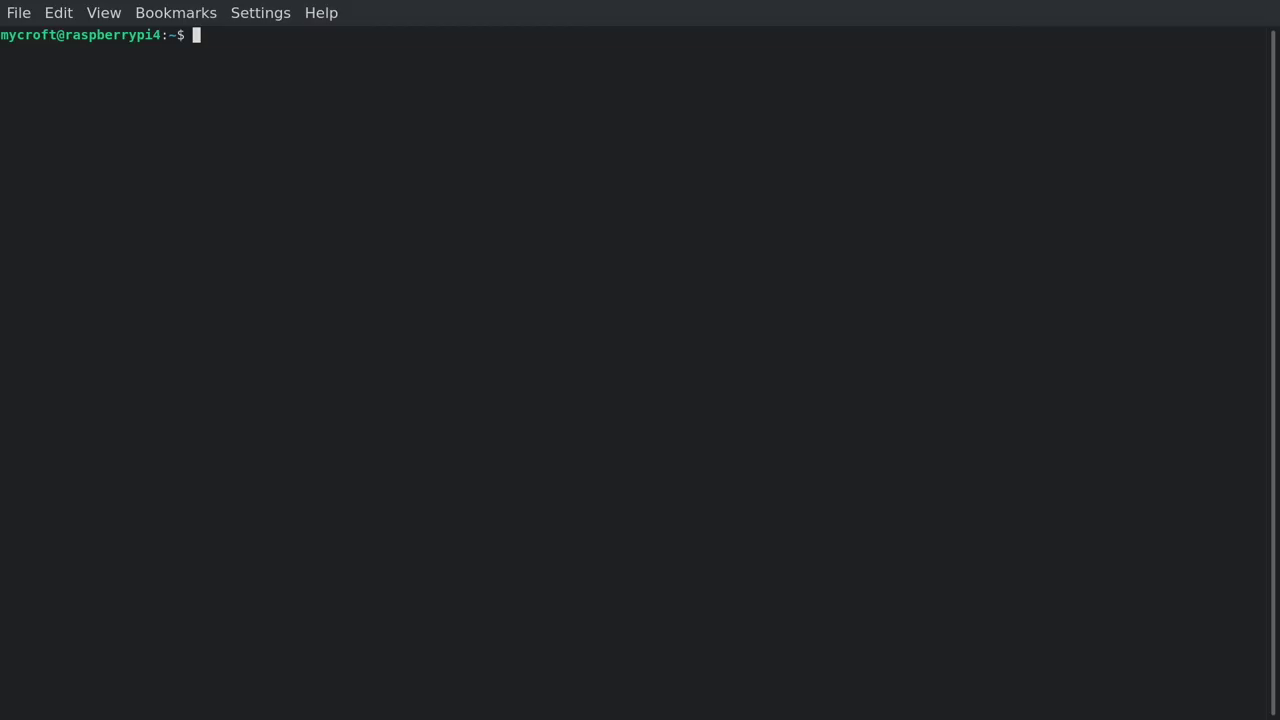
Run 'sudo apt-get install retroarch' and confirm the additional packages with 'y'
text(sudo apt-get install retroarch)
key(Return)
text(y)
key(Return)
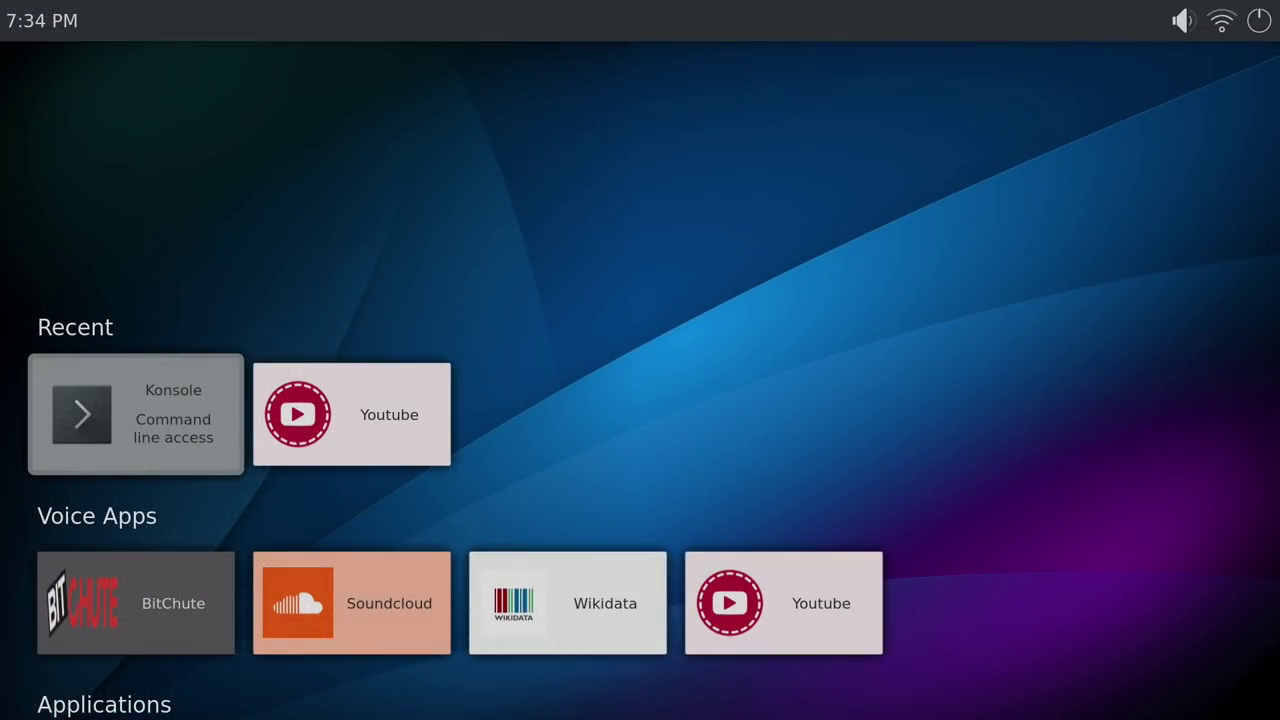
Navigate down to the Games row and launch the newly installed RetroArch
key(Down)
key(Down)
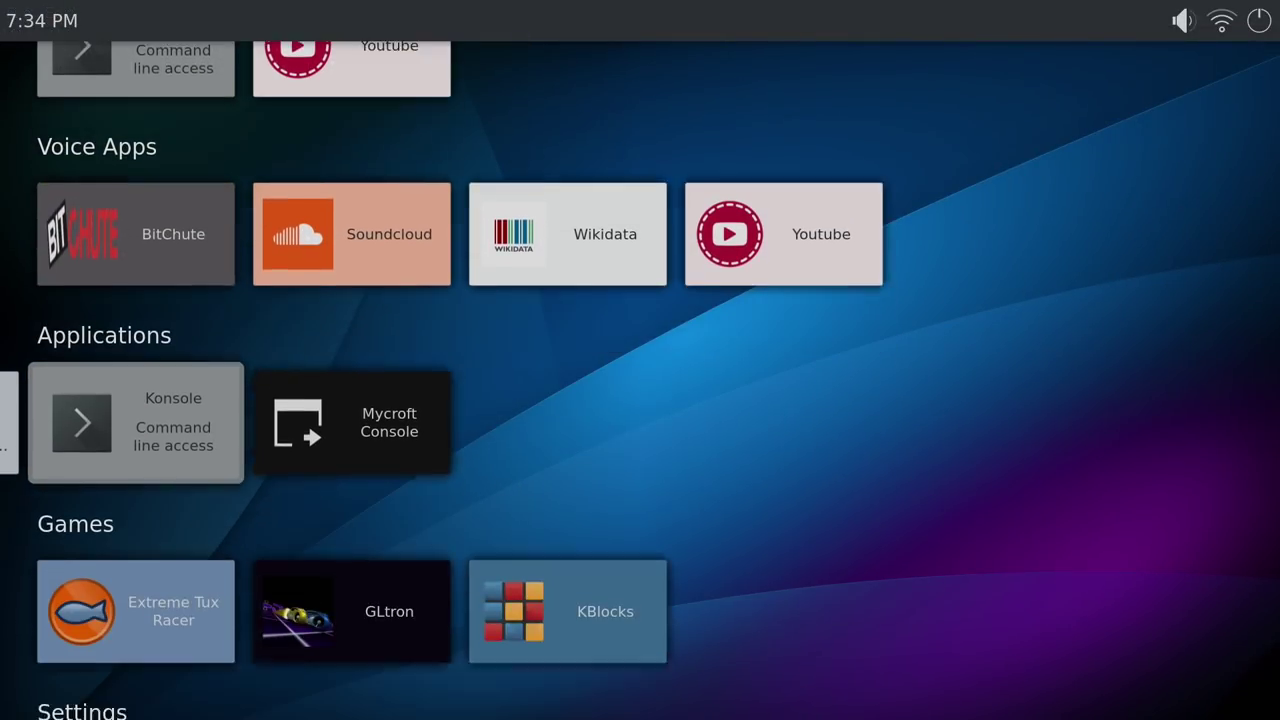
key(Left)
key(Left)
key(Left)
key(Left)
key(Left)
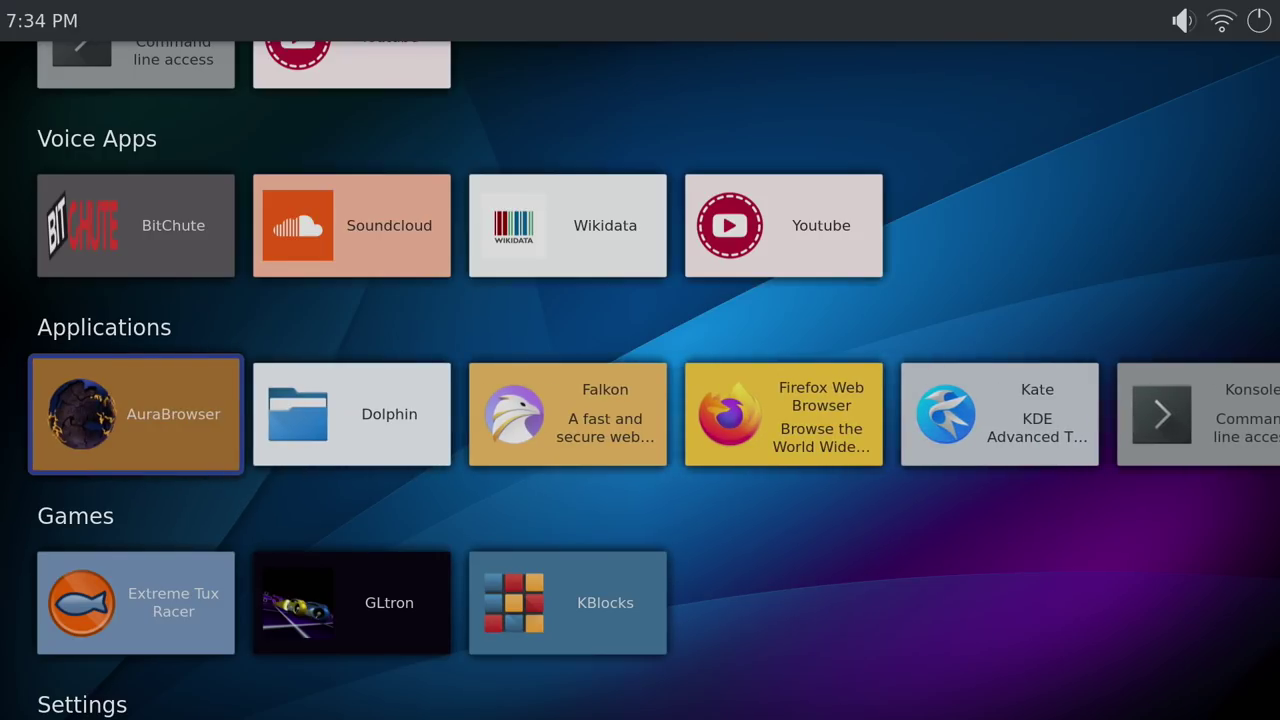
key(Up)
key(Up)
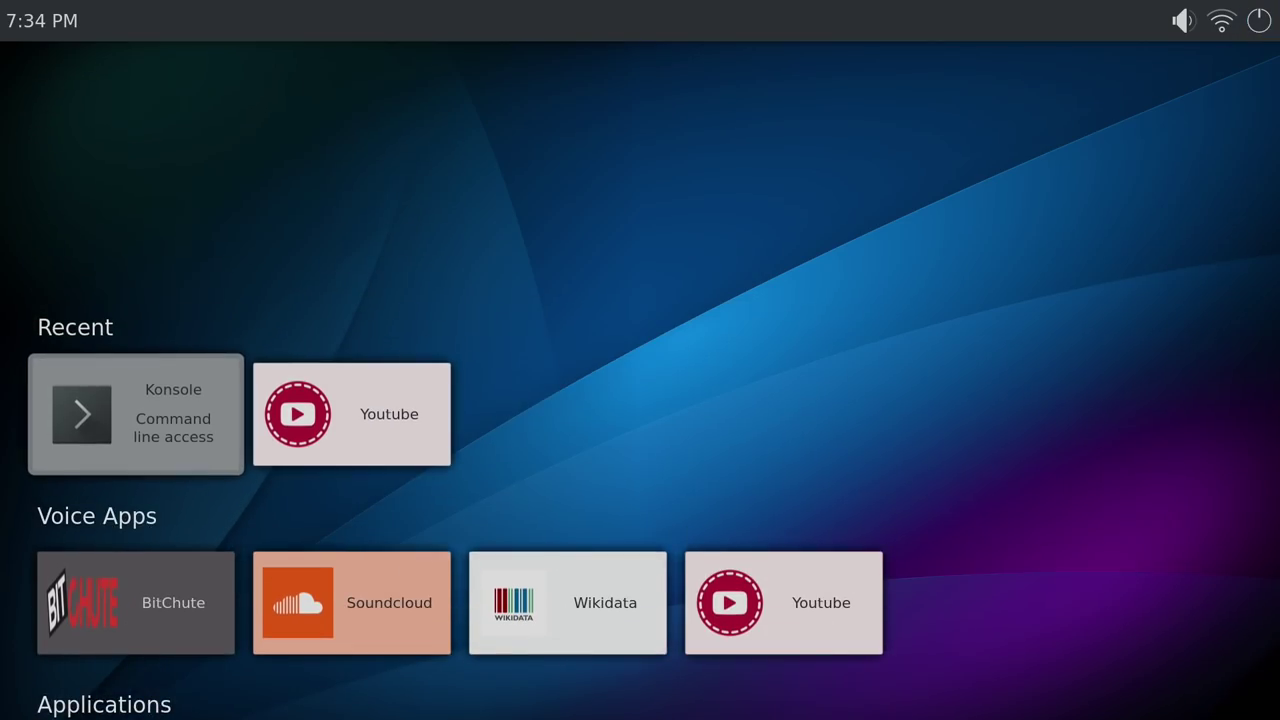
key(Down)
key(Right)
key(Right)
key(Down)
key(Down)
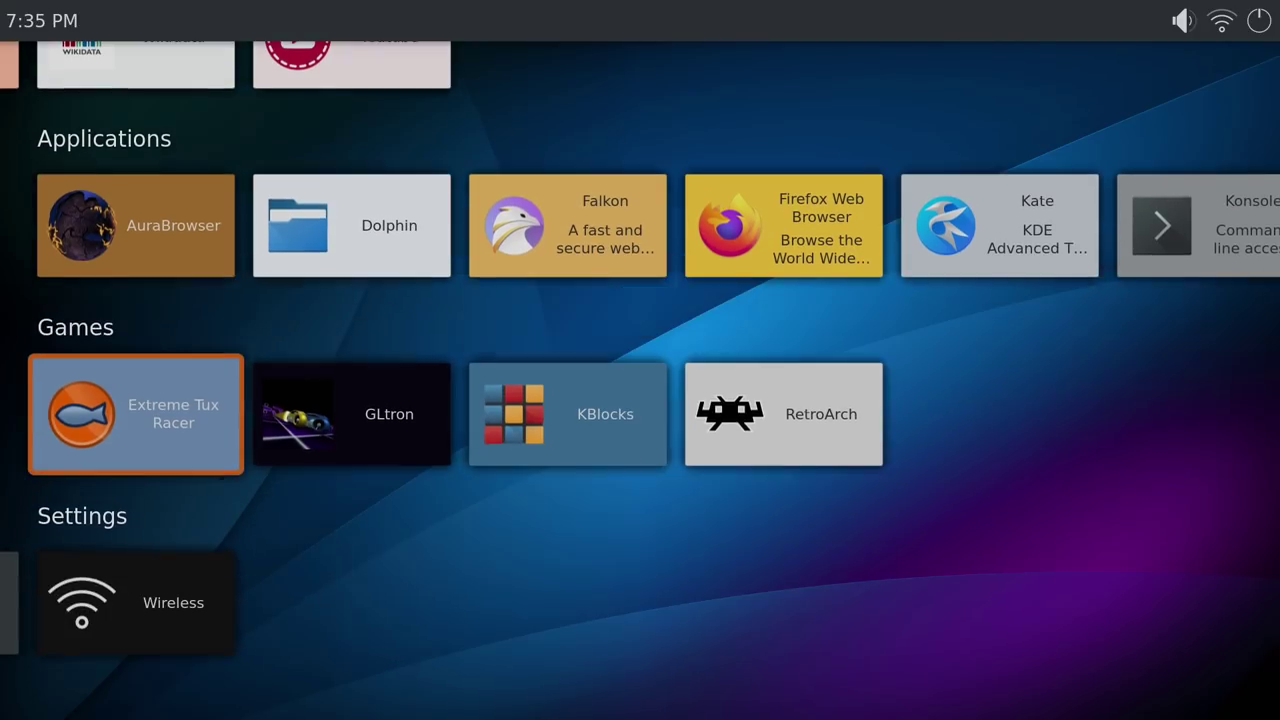
key(Right)
key(Right)
key(Right)
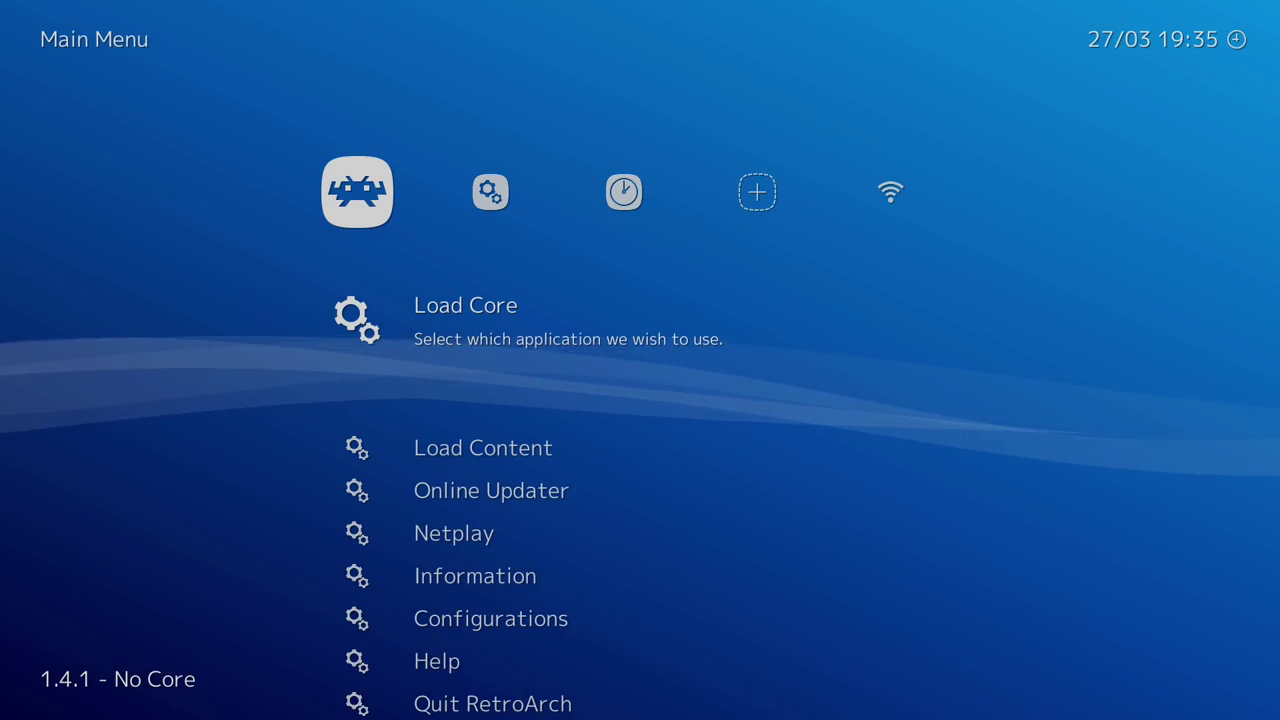
Choose Quit RetroArch from the 1.4.1 main menu
key(Down)
key(Up)
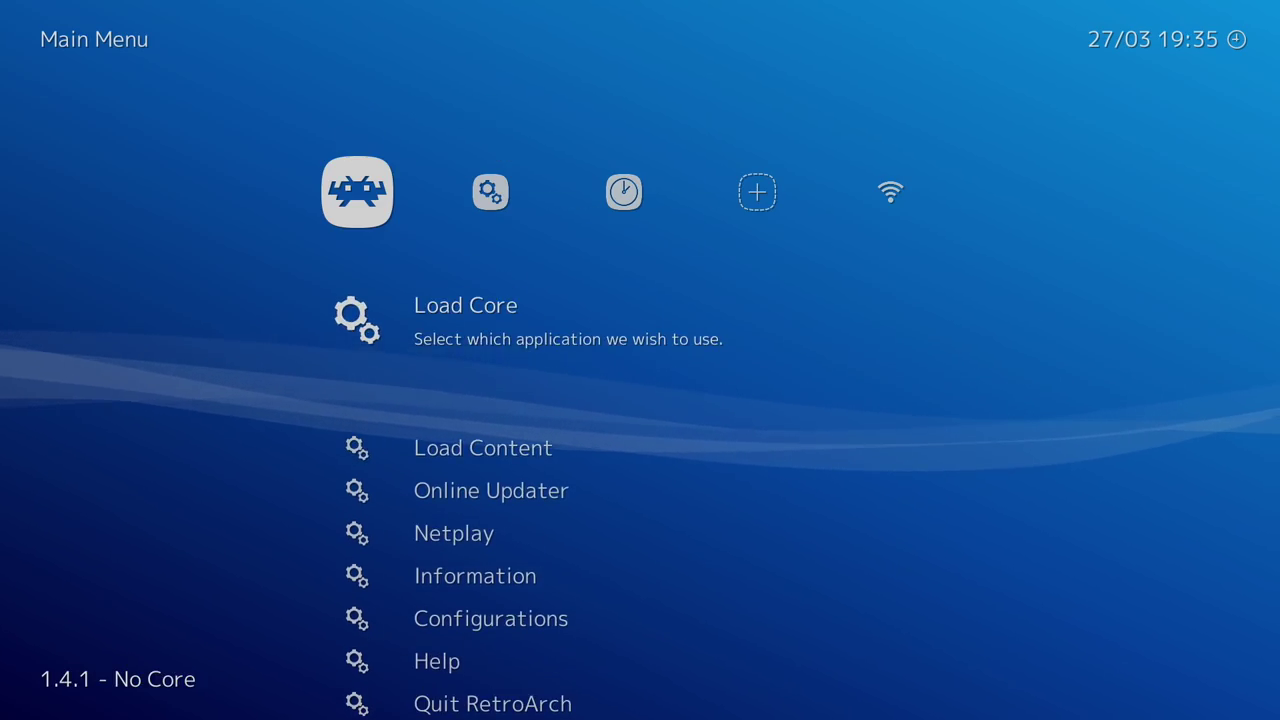
key(Down)
key(Down)
key(Down)
key(Down)
key(Down)
key(Down)
key(Down)
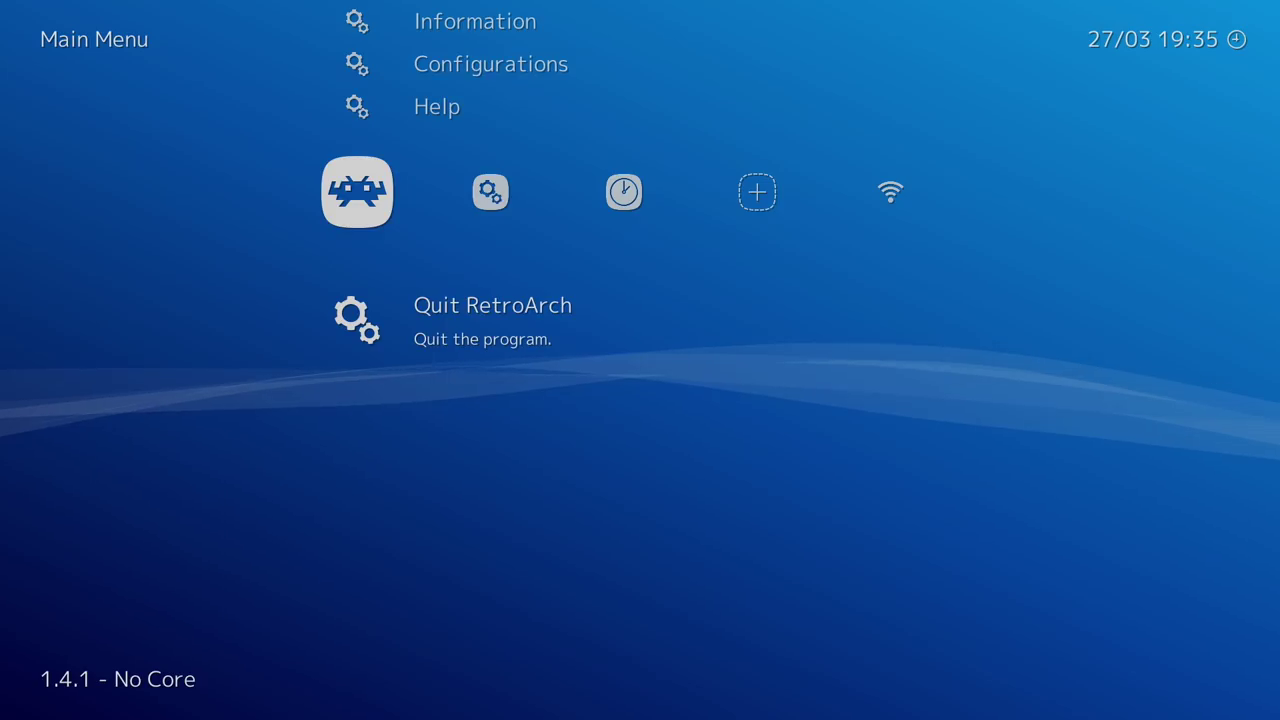
key(Return)
key(Down)
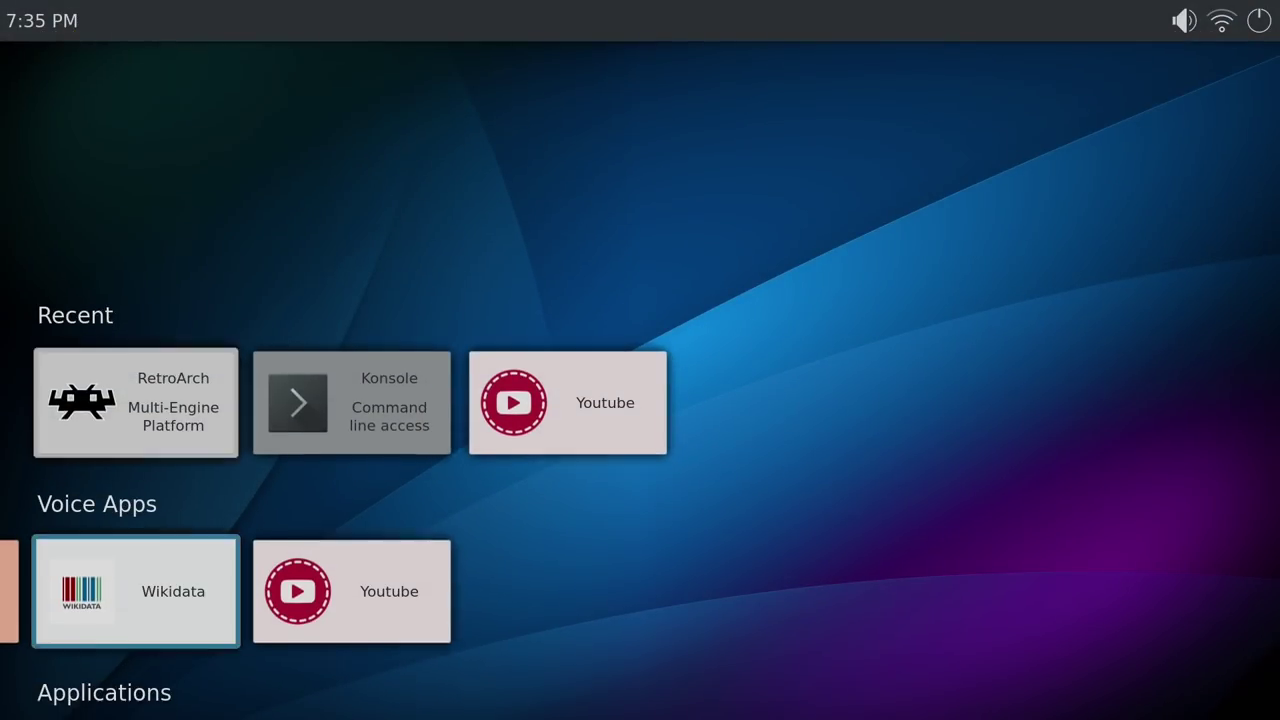
key(Down)
key(Right)
key(Right)
key(Right)
key(Right)
key(Right)
key(Right)
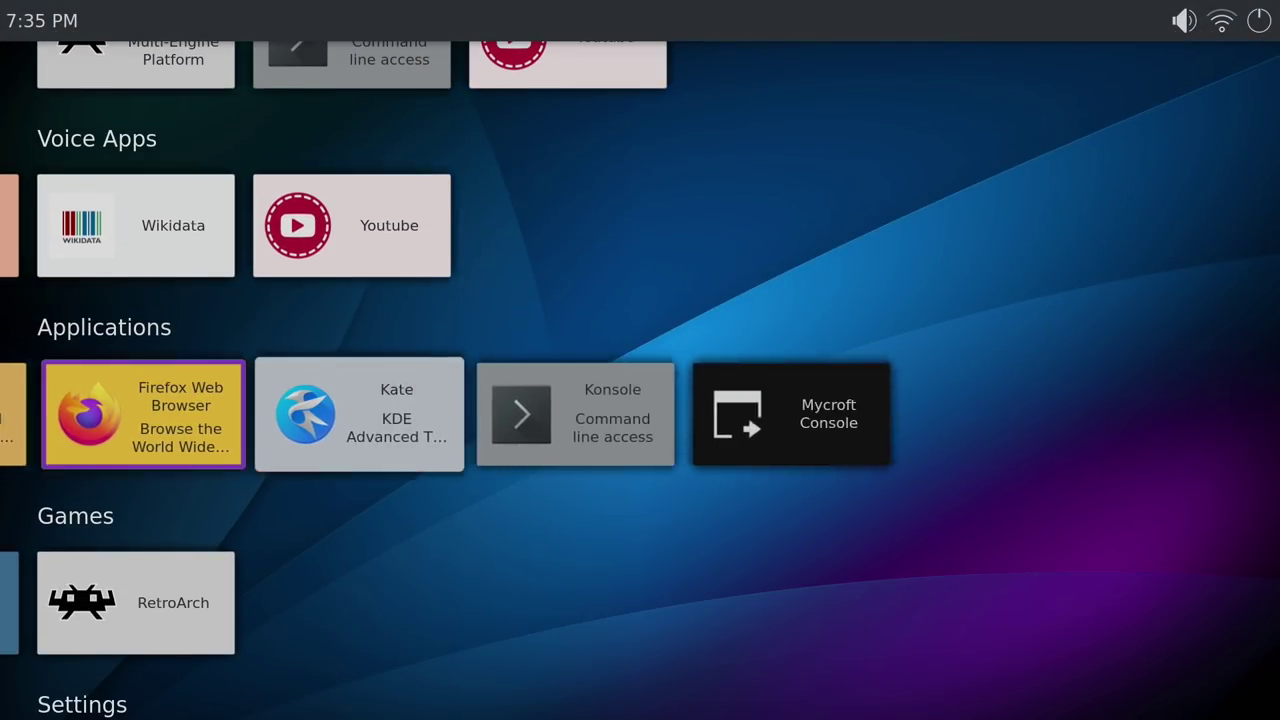
key(Right)
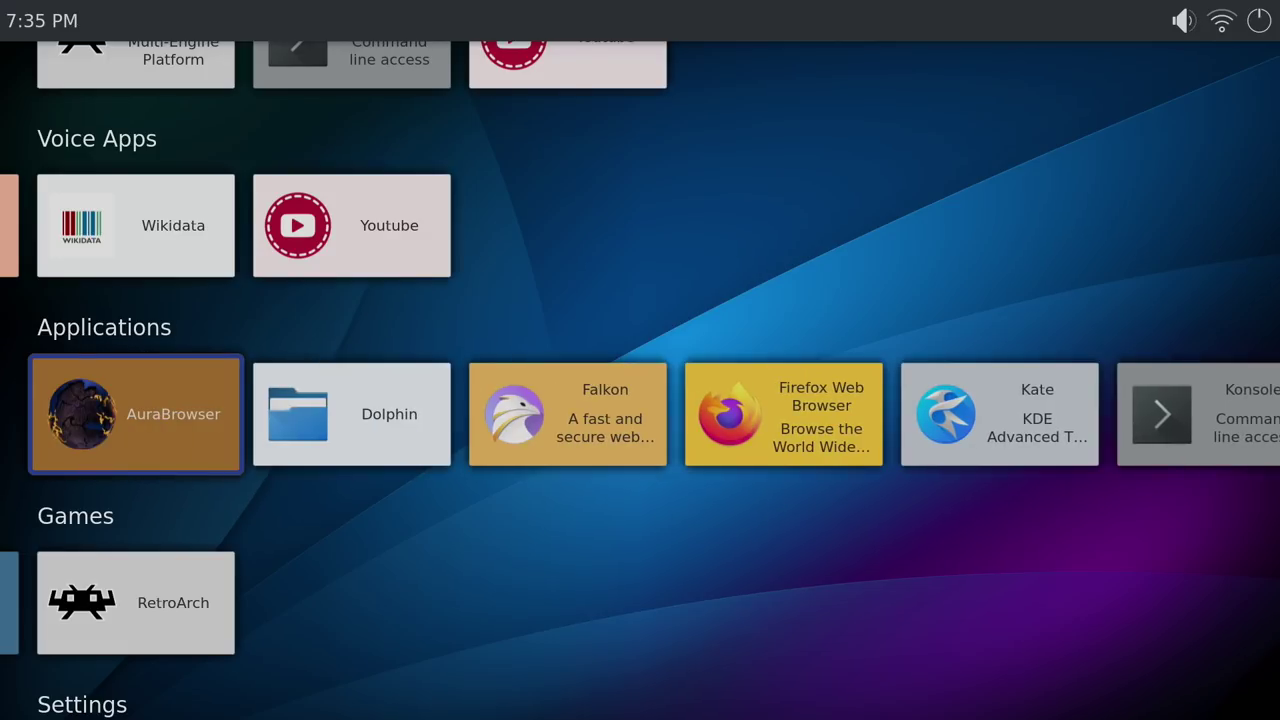
key(Up)
key(Left)
key(Right)
key(Right)
Launch the Youtube app, look over its Home, History and Search tabs, then select the CBS News video
key(Up)
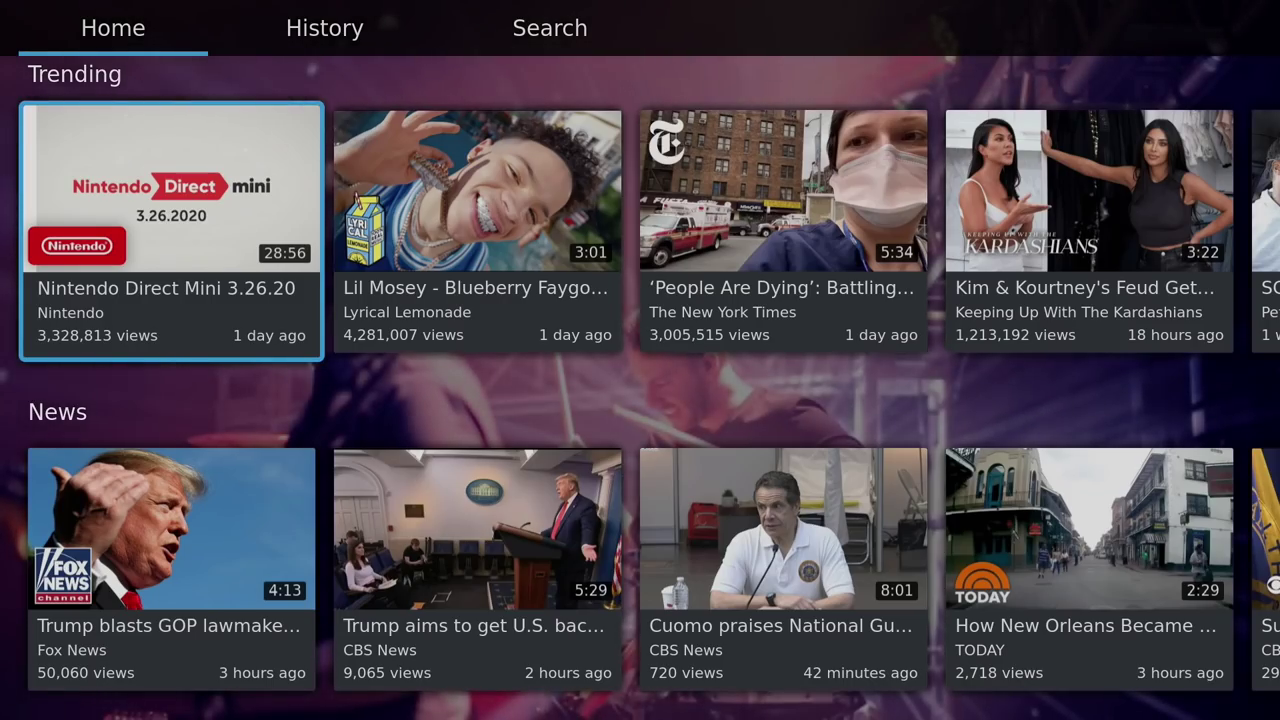
key(Up)
key(Down)
key(Up)
key(Right)
key(Right)
key(Left)
key(Down)
key(Down)
key(Right)
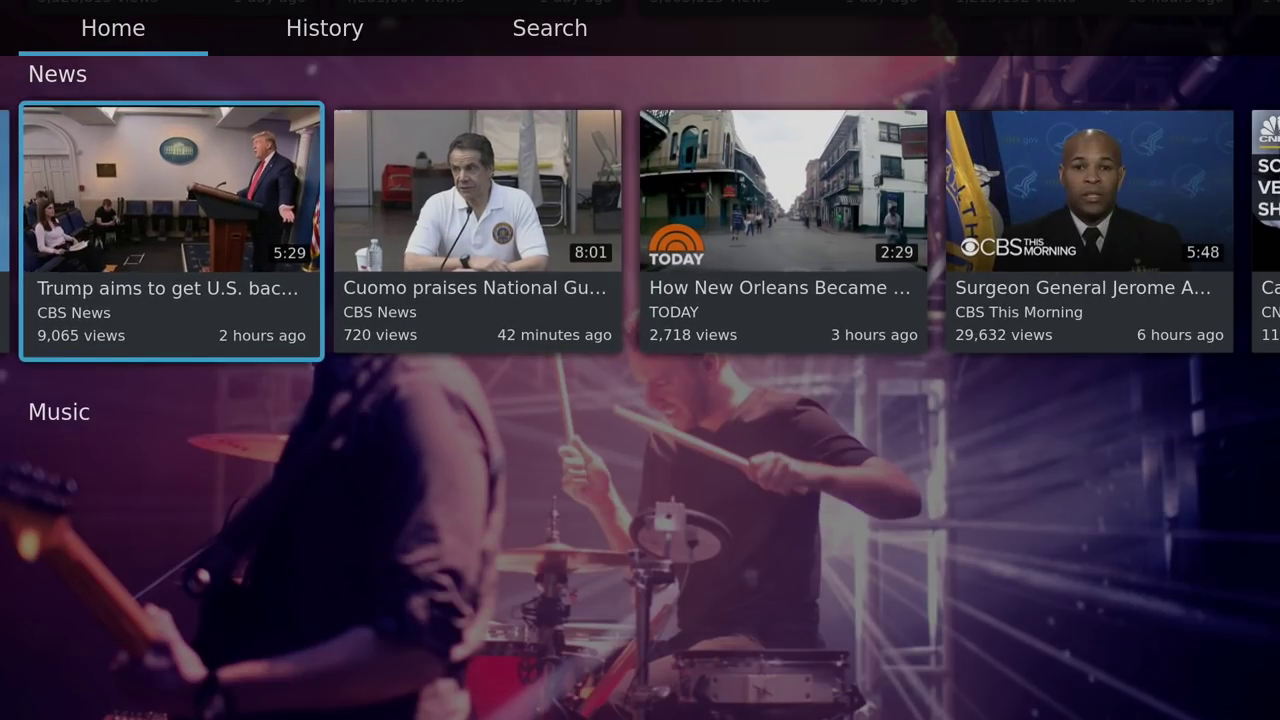
Play the 5:29 CBS News video, then return to the Home grid's Music row
key(Return)
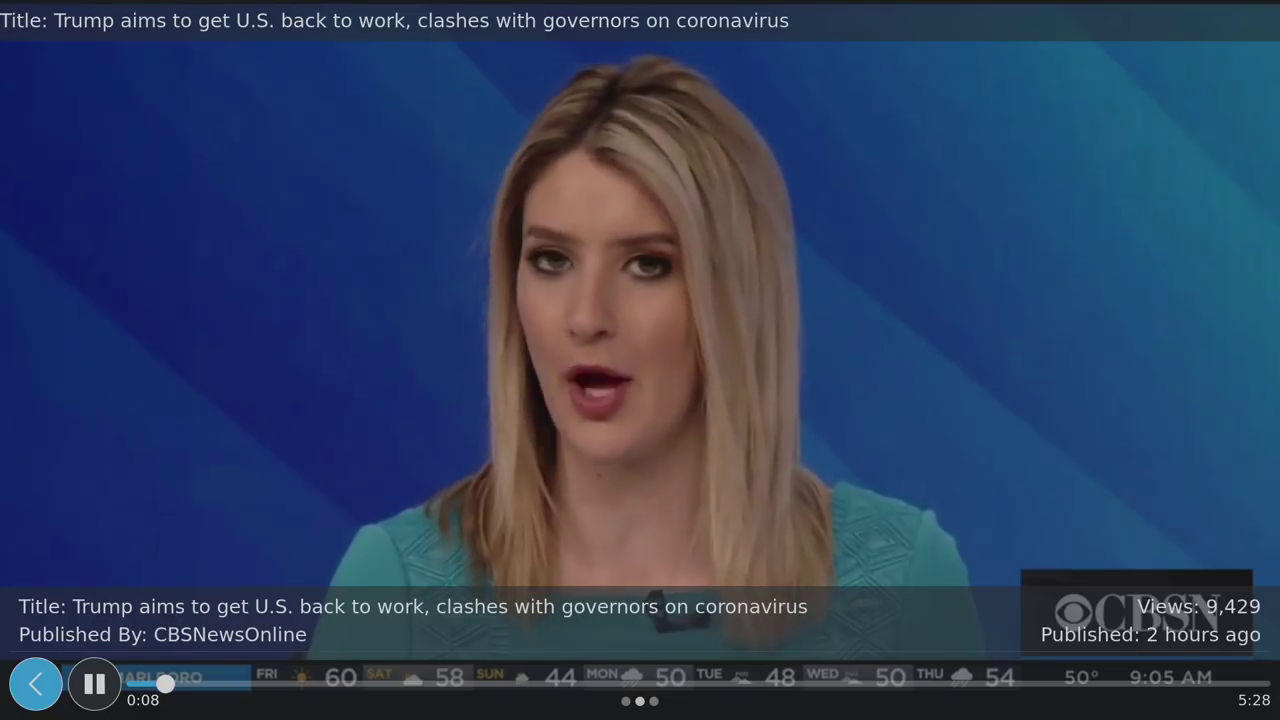
key(Escape)
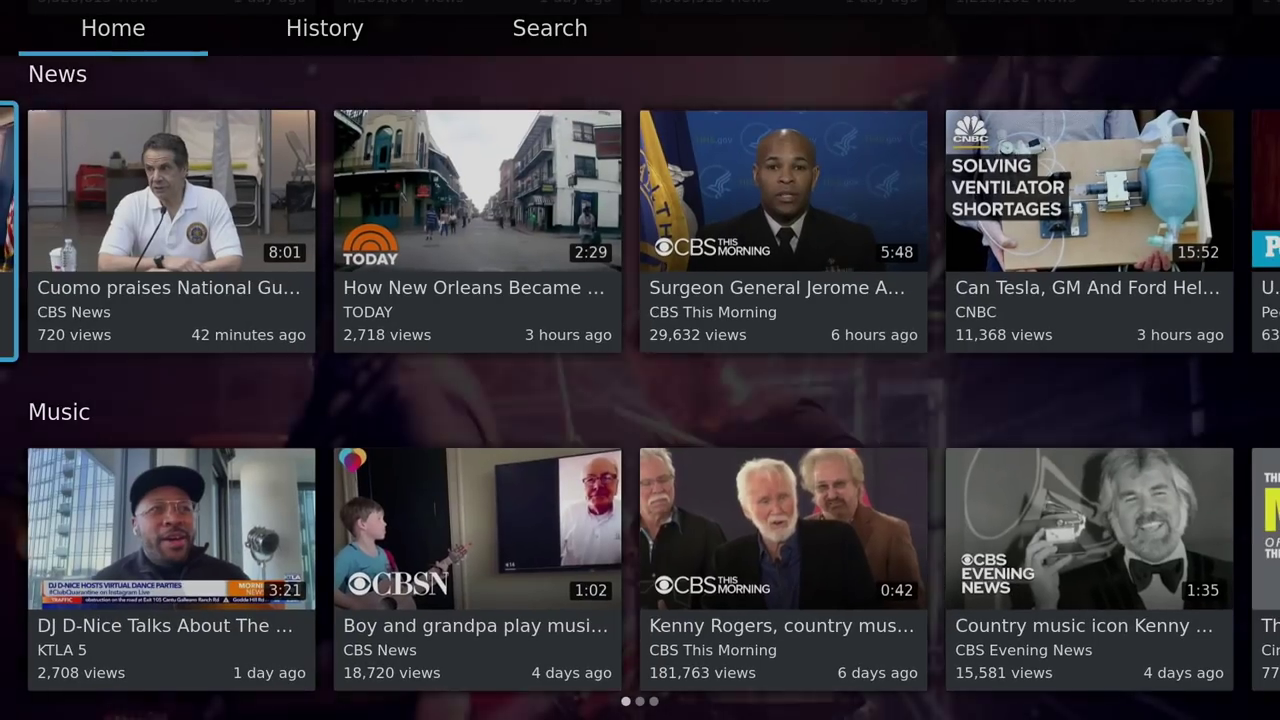
key(Down)
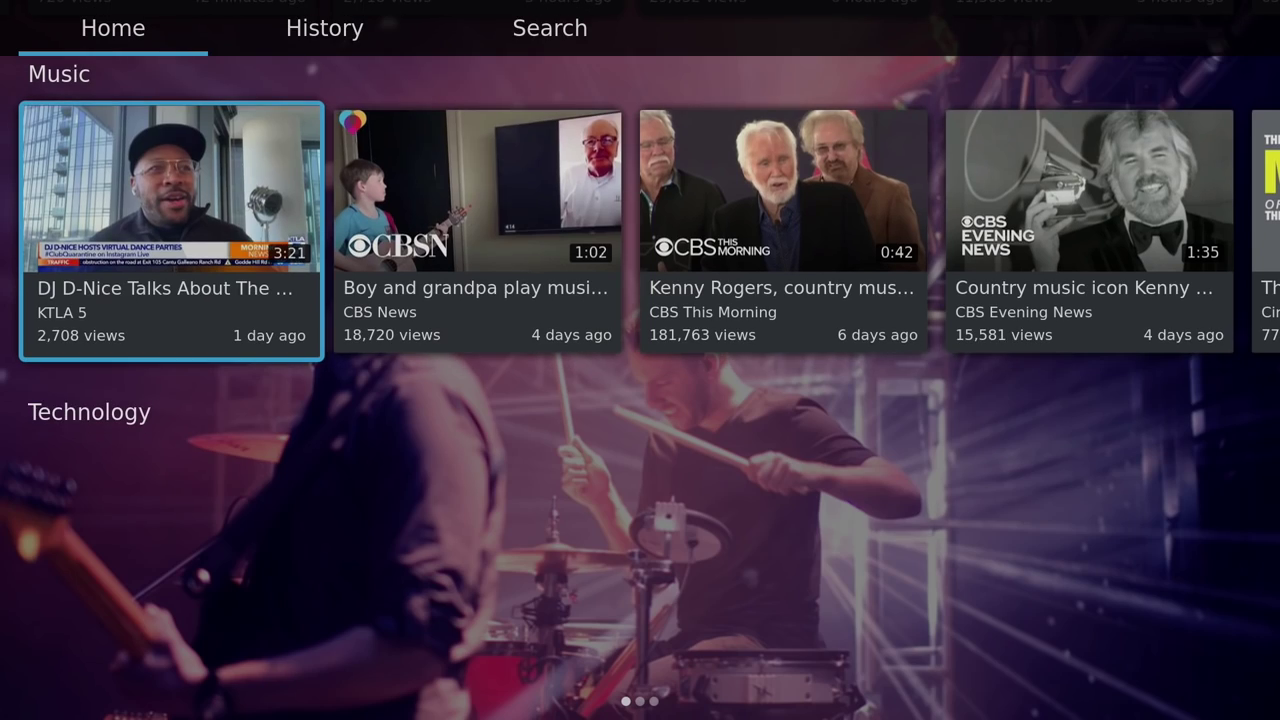
key(Right)
Toggle the Watch More suggestions on and off, then leave the video for the Home grid
key(Escape)
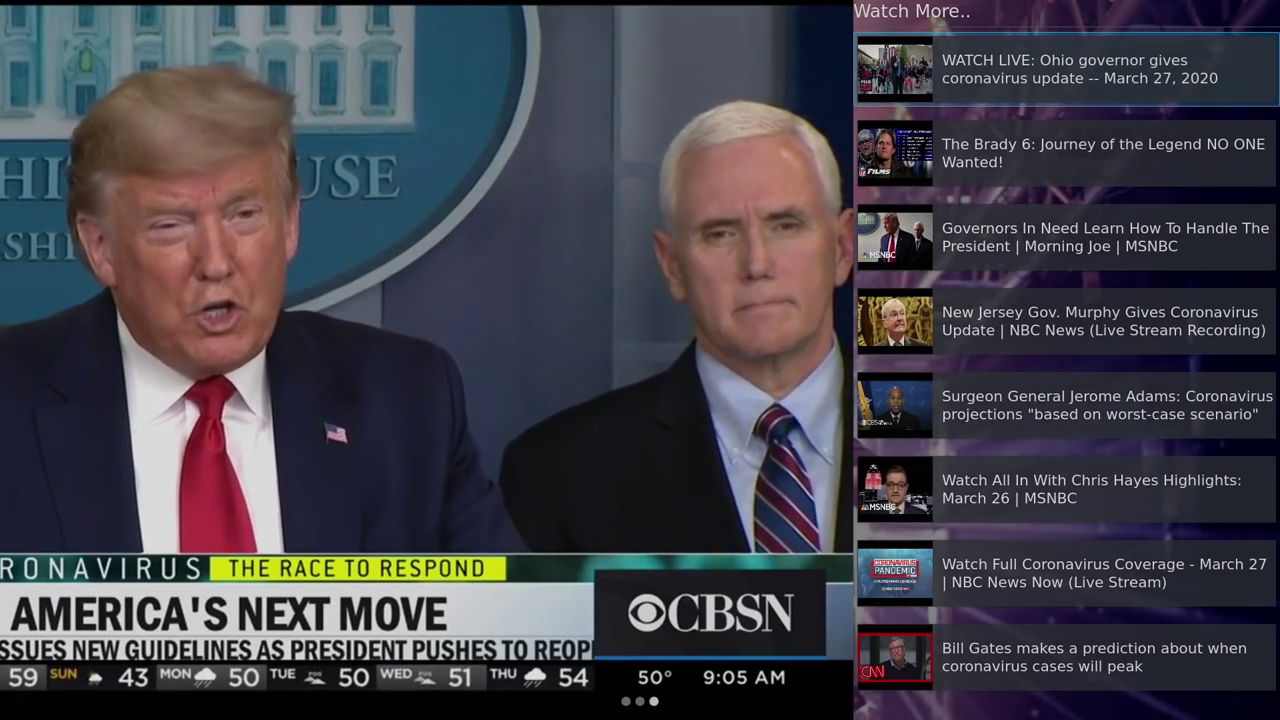
key(Escape)
key(Down)
key(Escape)
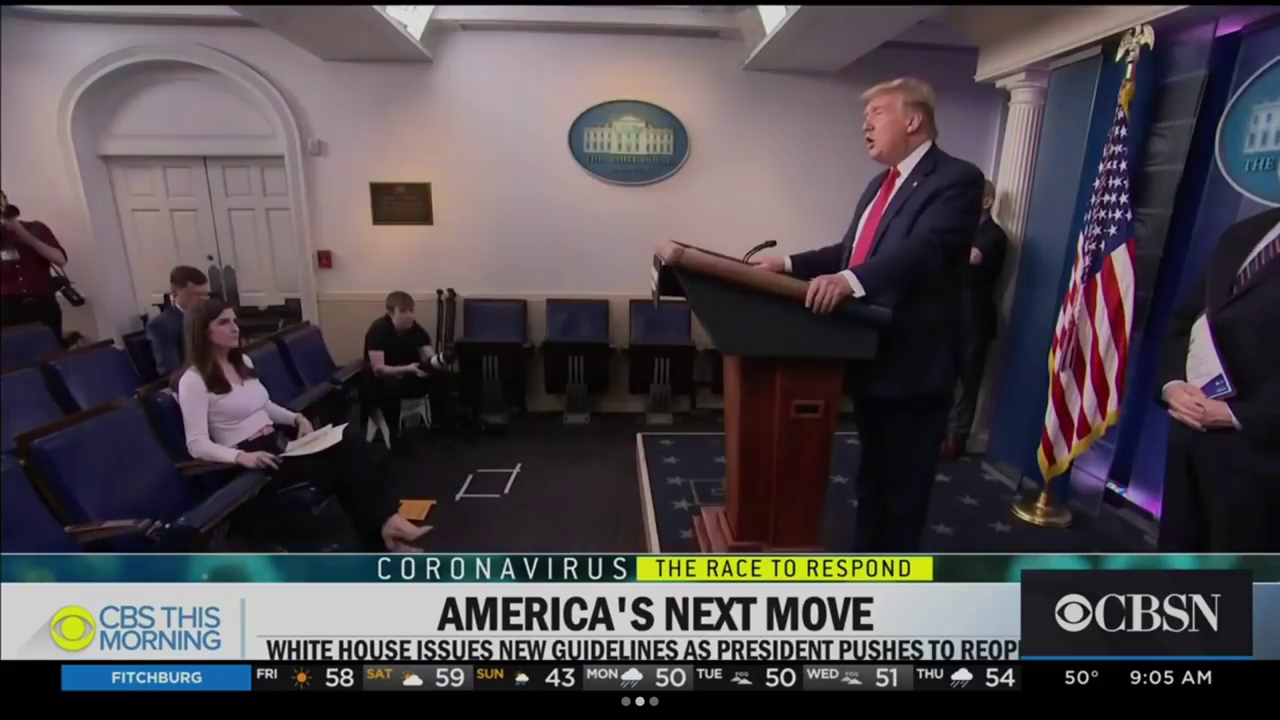
key(Down)
key(Escape)
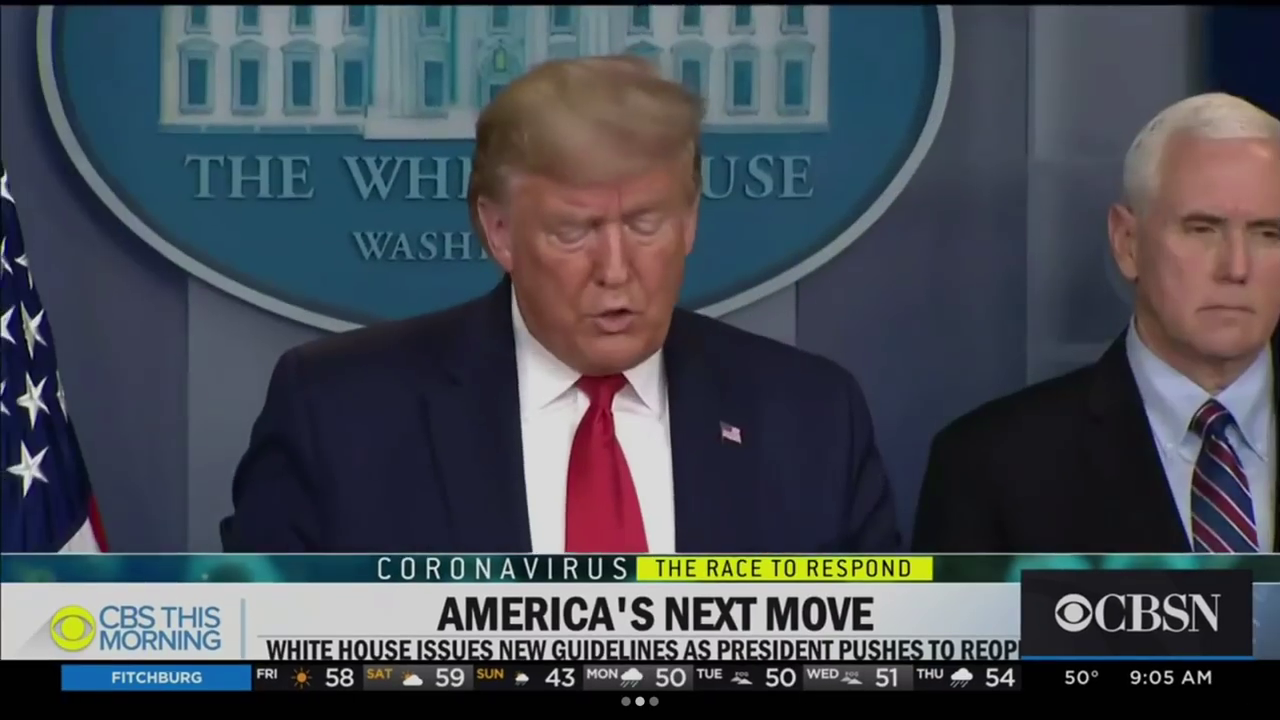
key(Down)
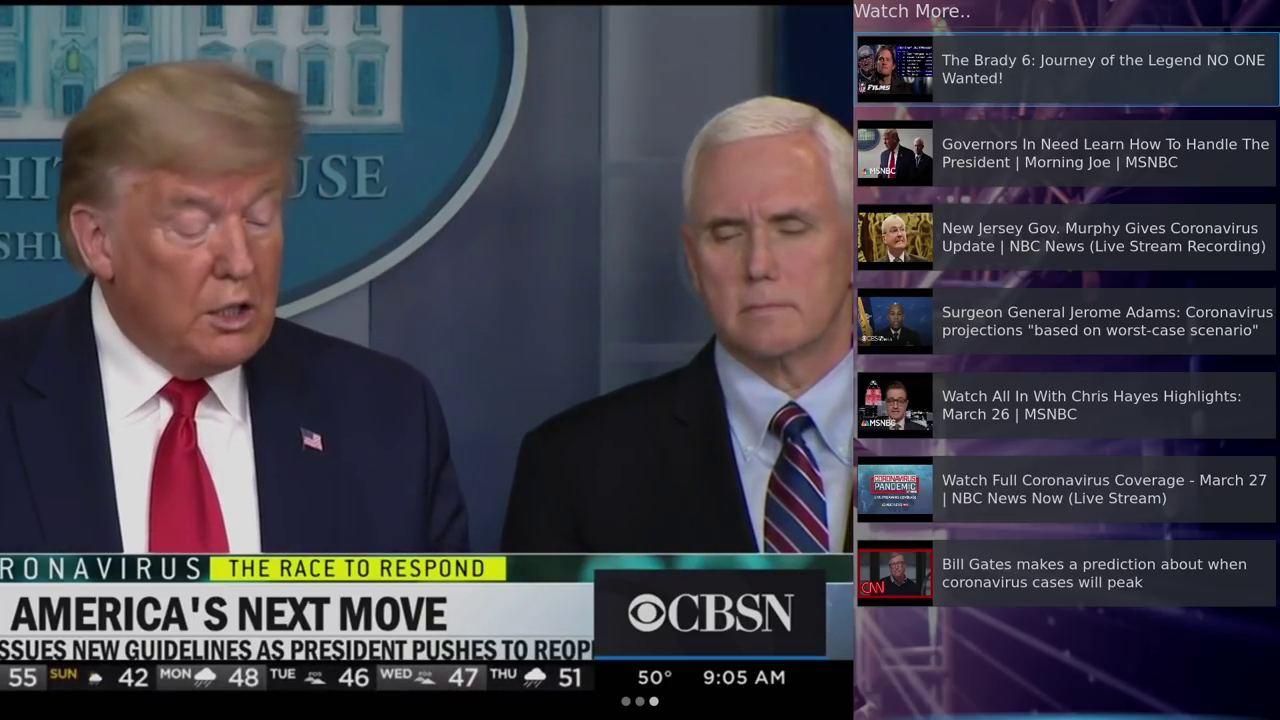
key(Escape)
key(Escape)
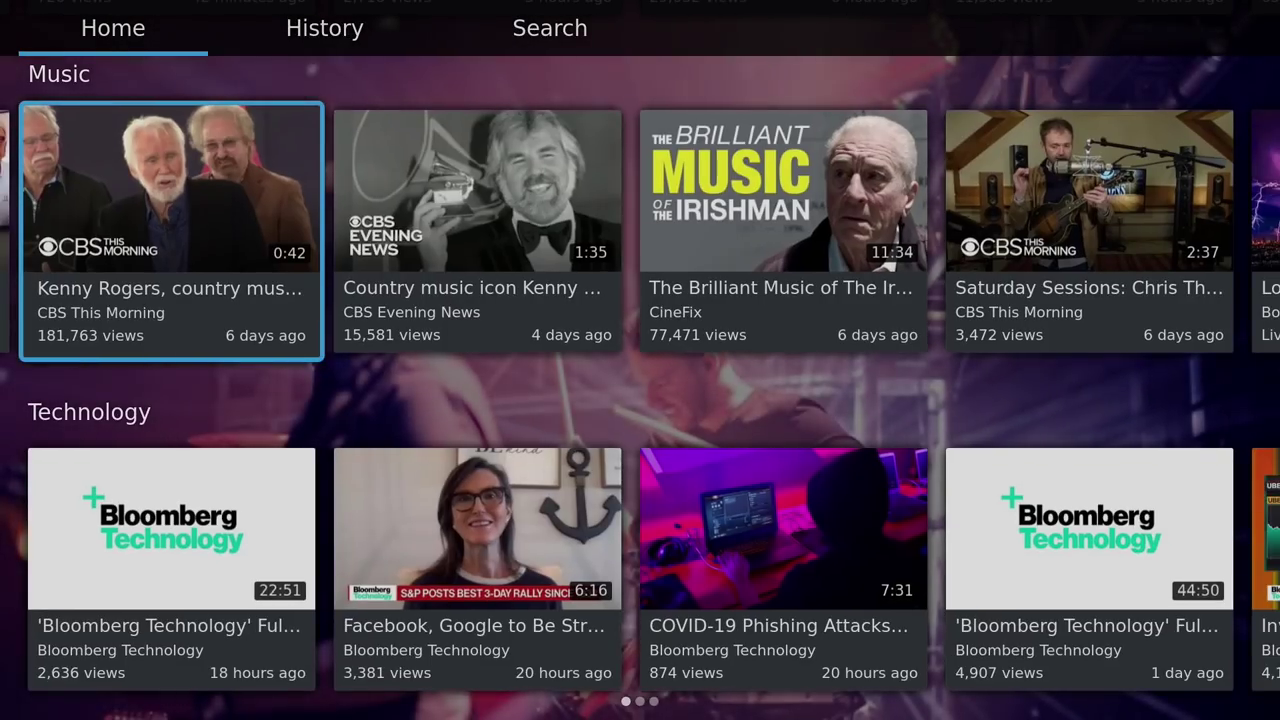
Exit YouTube to the launcher and open the Wallpaper chooser in Settings
key(Up)
key(Up)
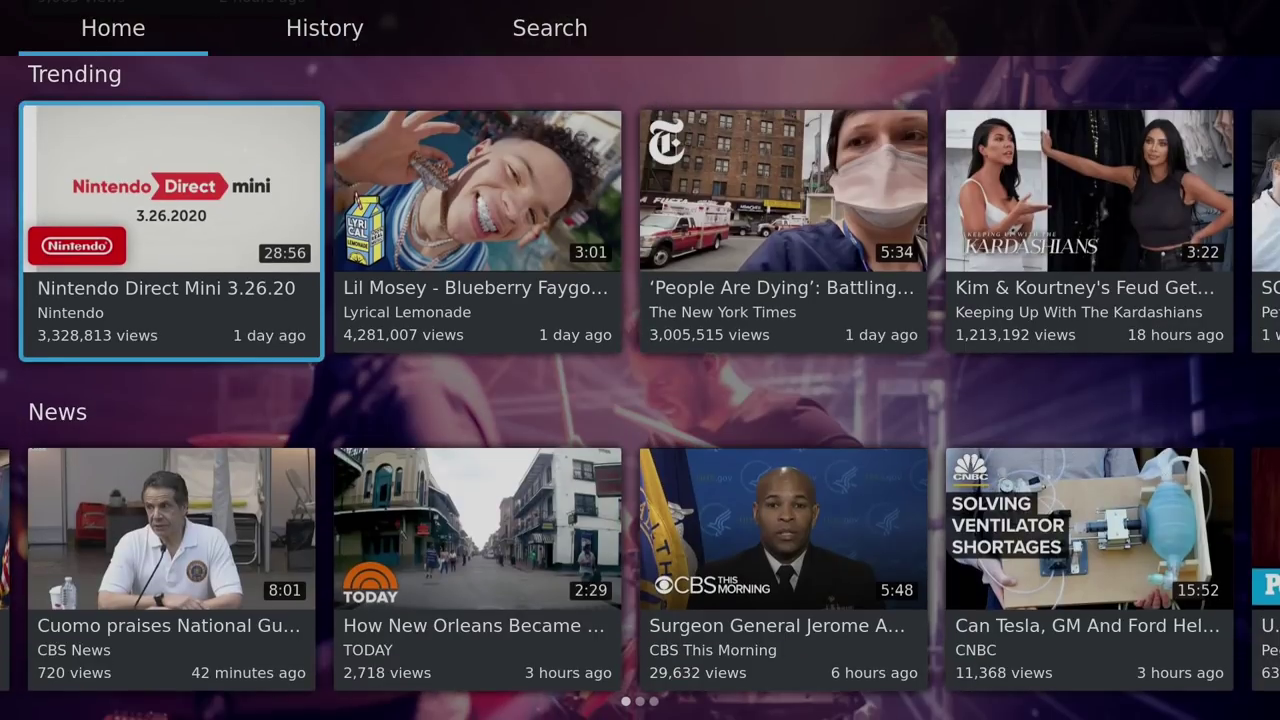
key(Escape)
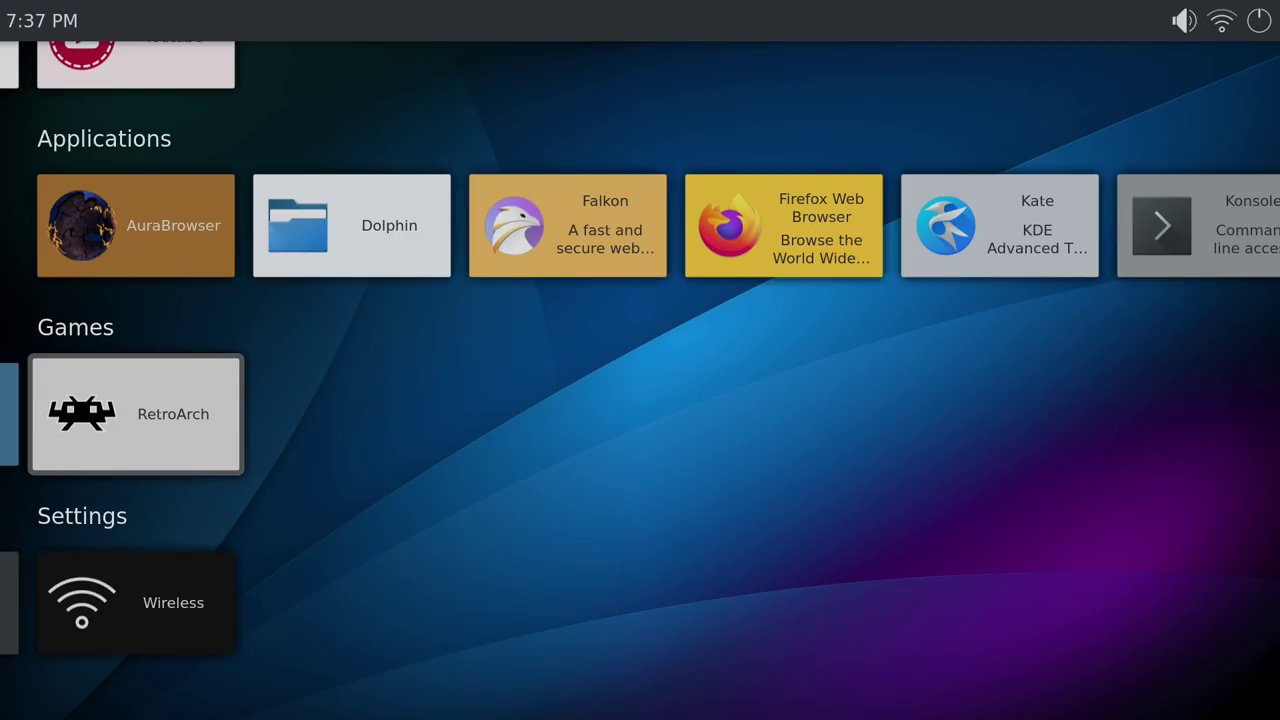
key(Down)
key(Left)
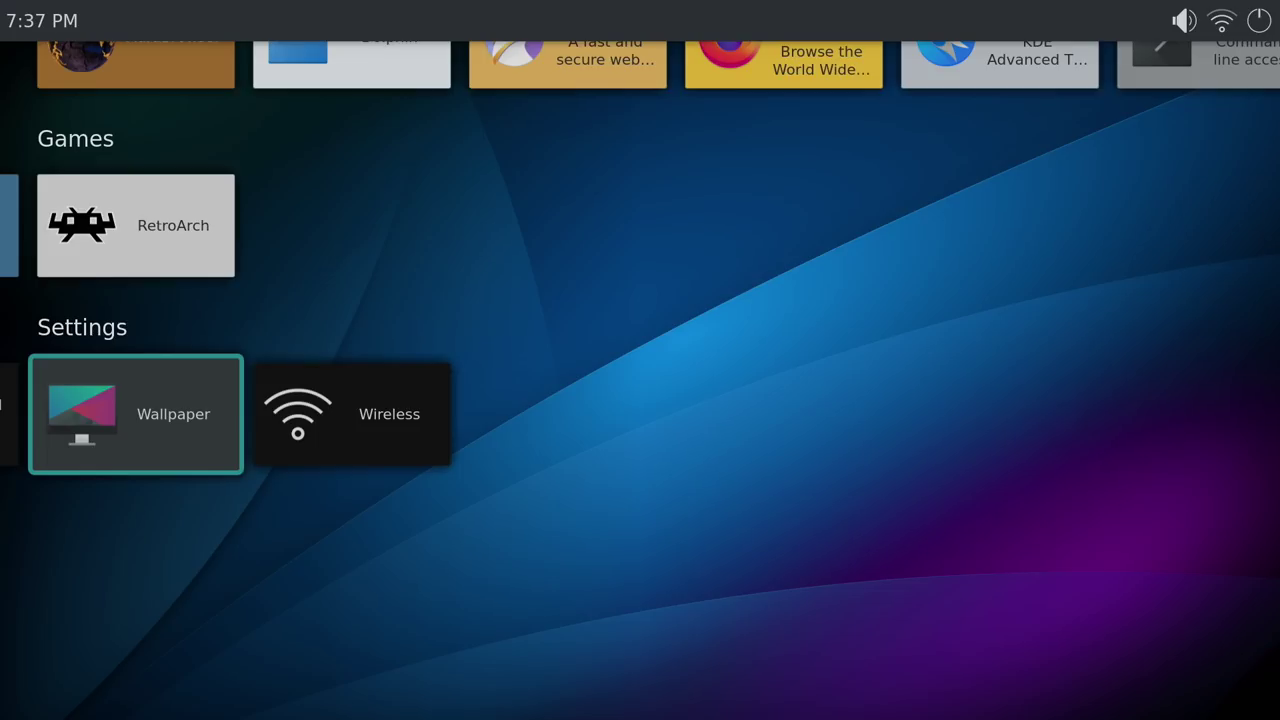
key(Return)
Apply the black-and-white woven wallpaper, then return home and move up the launcher rows
key(Right)
key(Right)
key(Right)
key(Right)
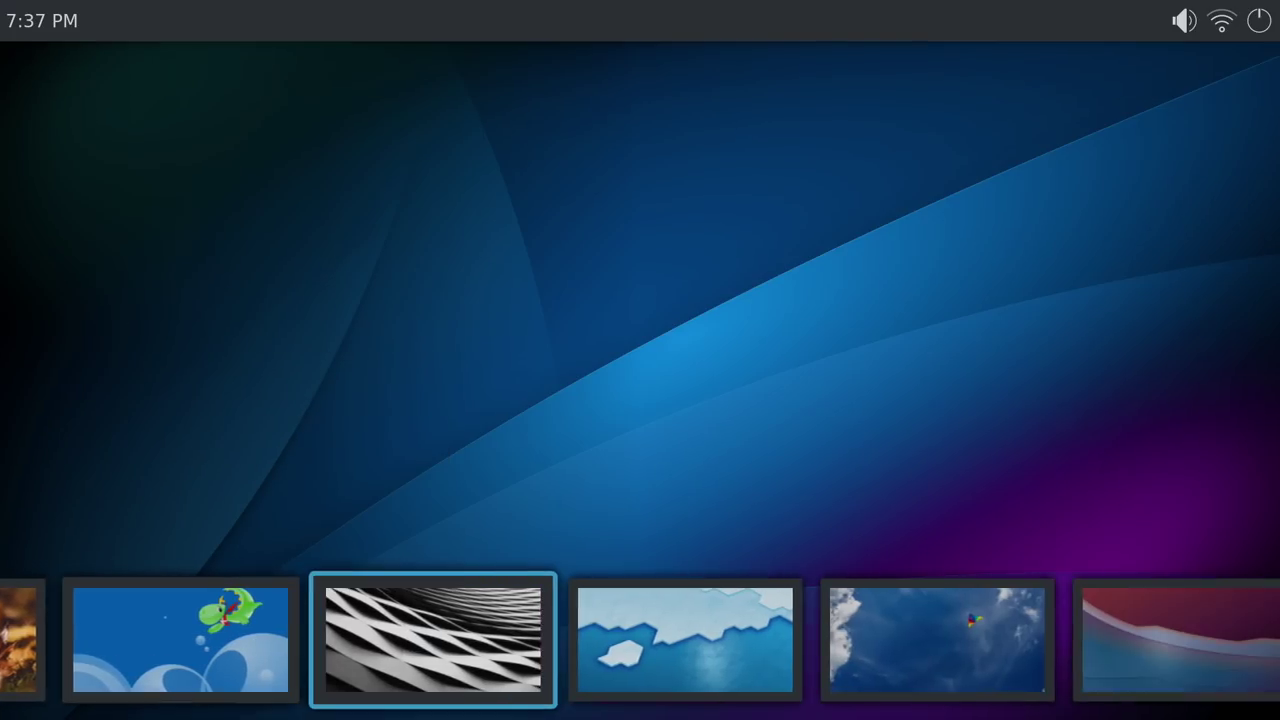
key(Return)
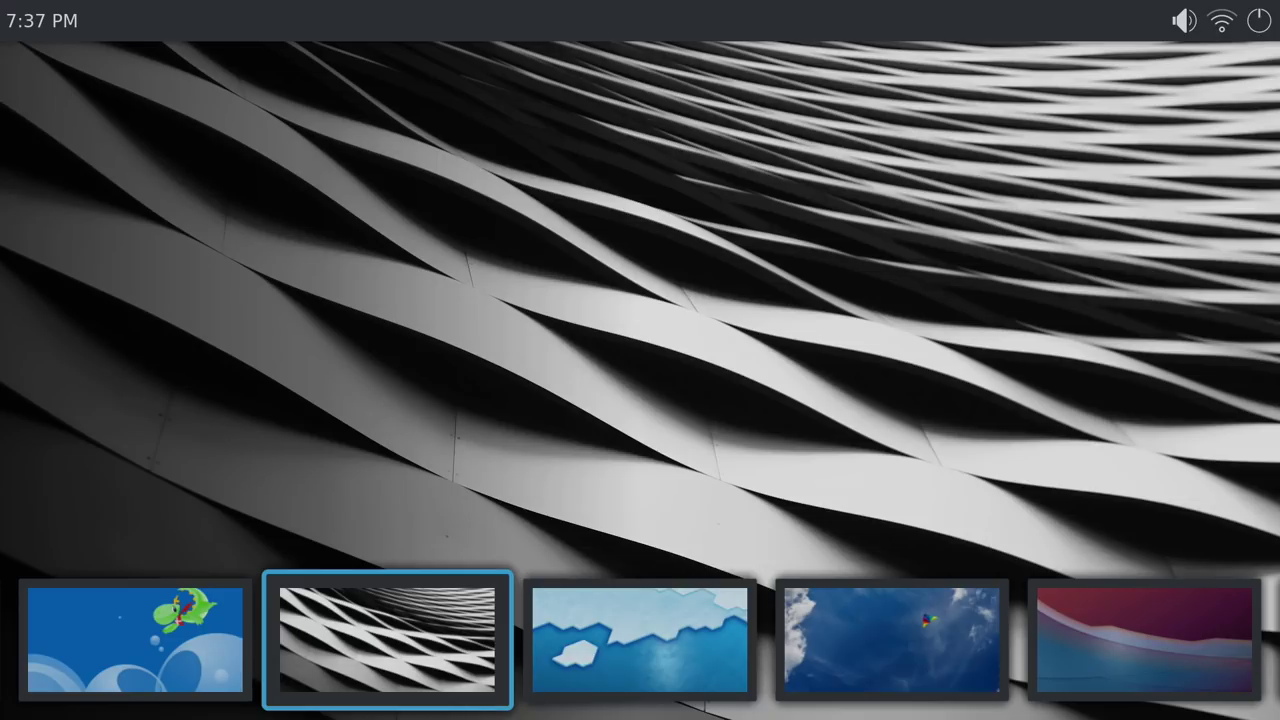
key(Escape)
key(Up)
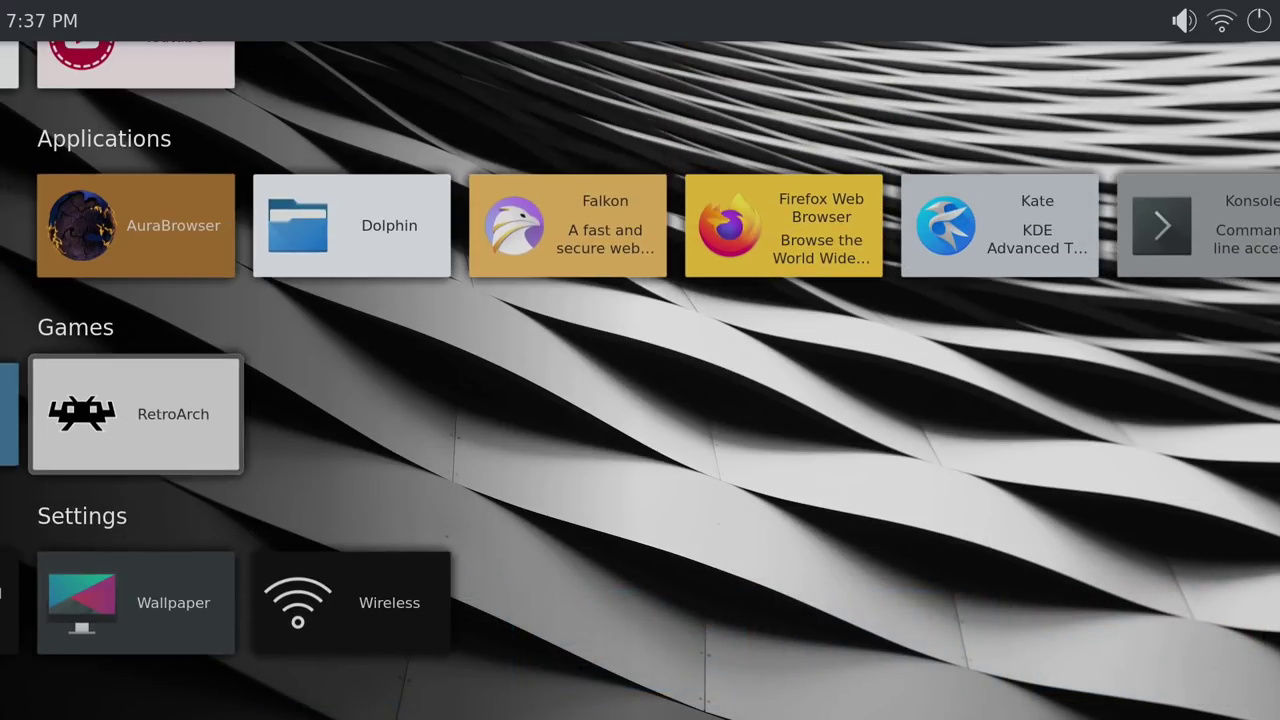
key(Up)
key(Up)
key(Up)
key(Down)
Move along the launcher rows to the Firefox Web Browser tile and launch it
key(Left)
key(Left)
key(Left)
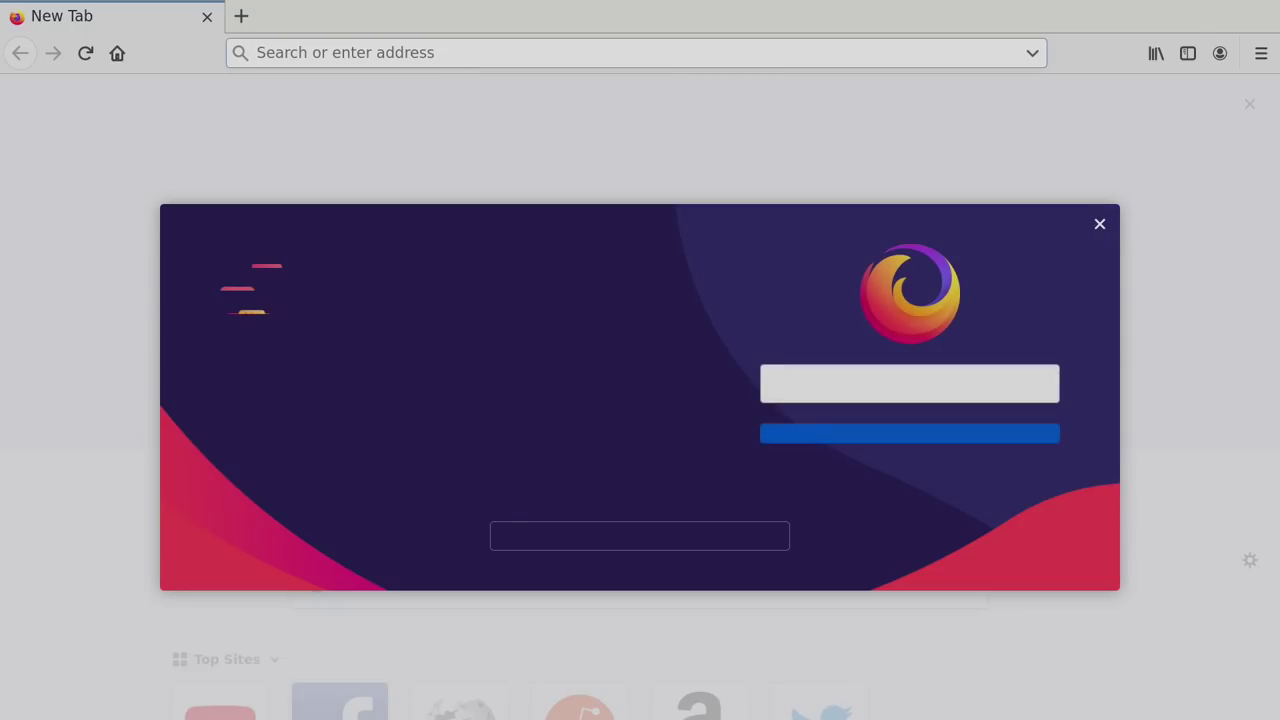
Search 'raspberry pi', open the raspberrypi.org result, scroll its homepage, then close Firefox
text(ra)
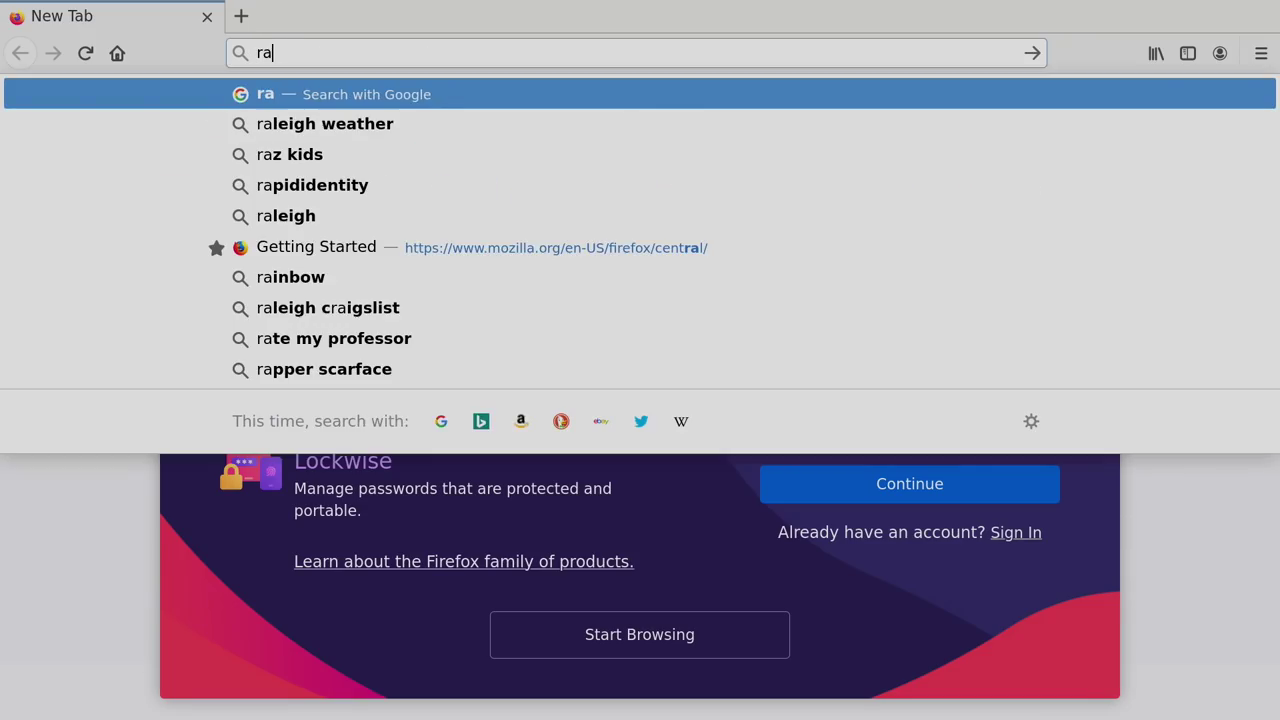
text(spberry pi)
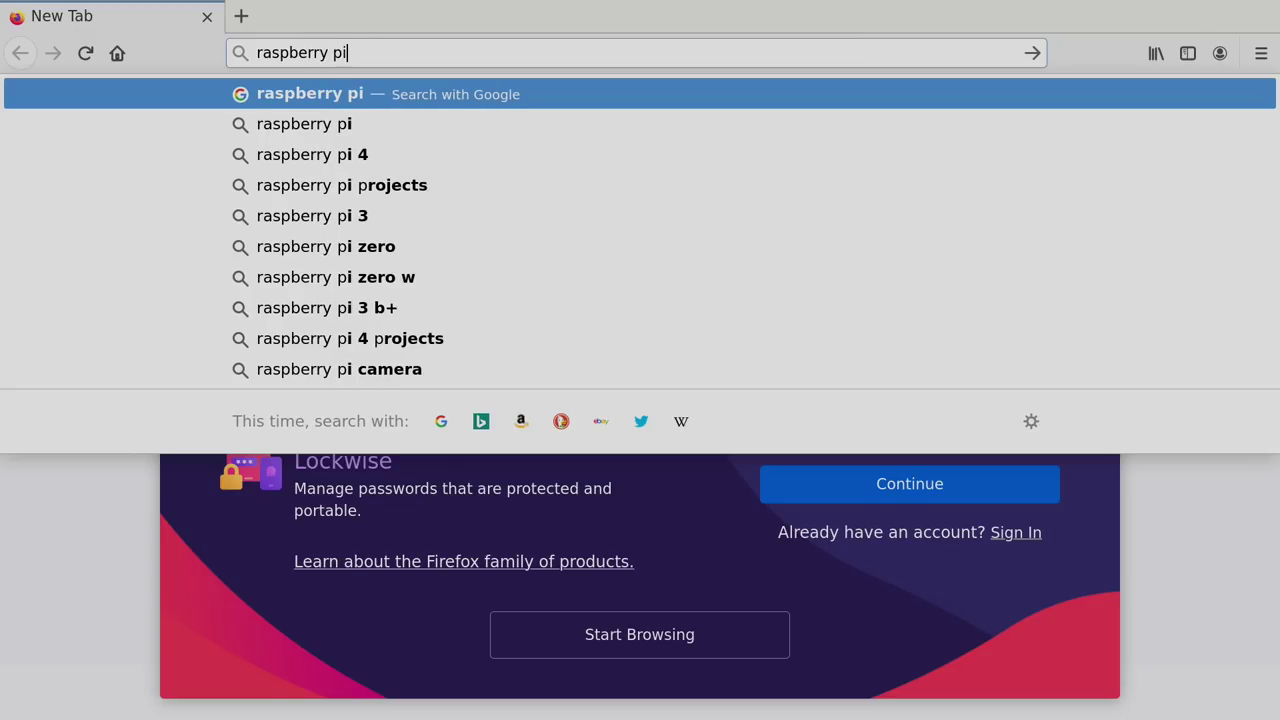
key(Return)
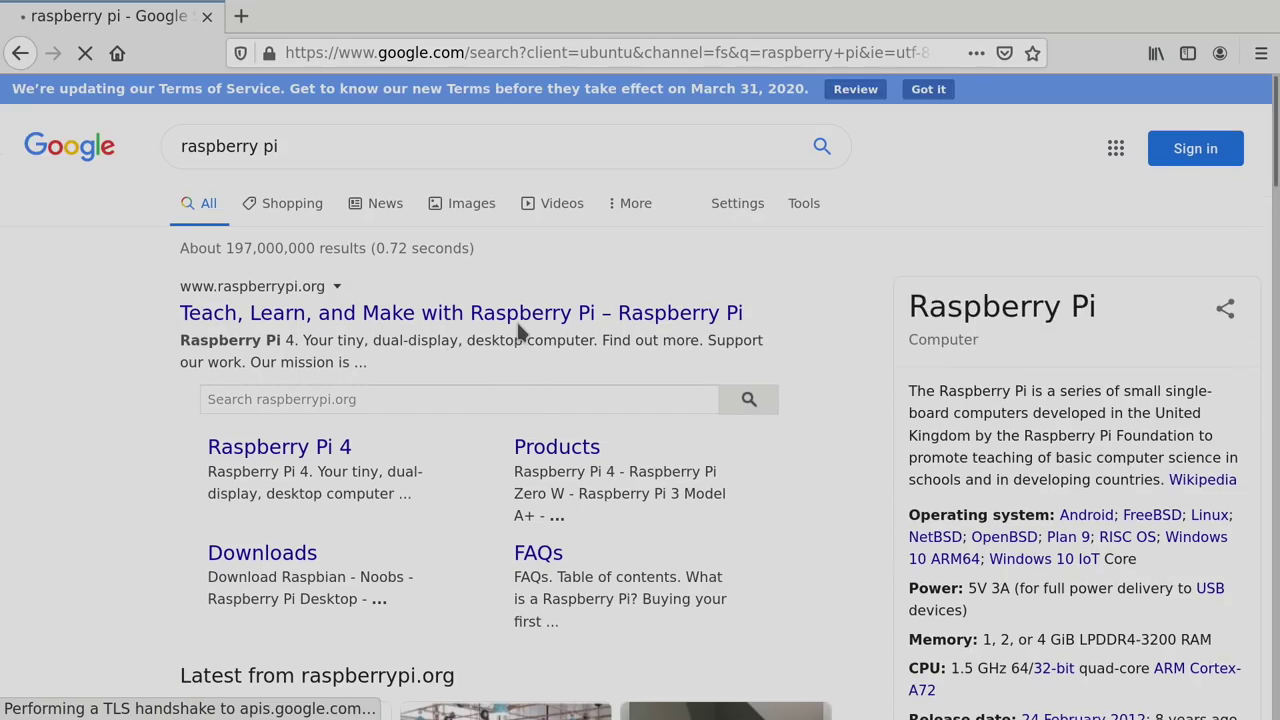
click(520, 313)
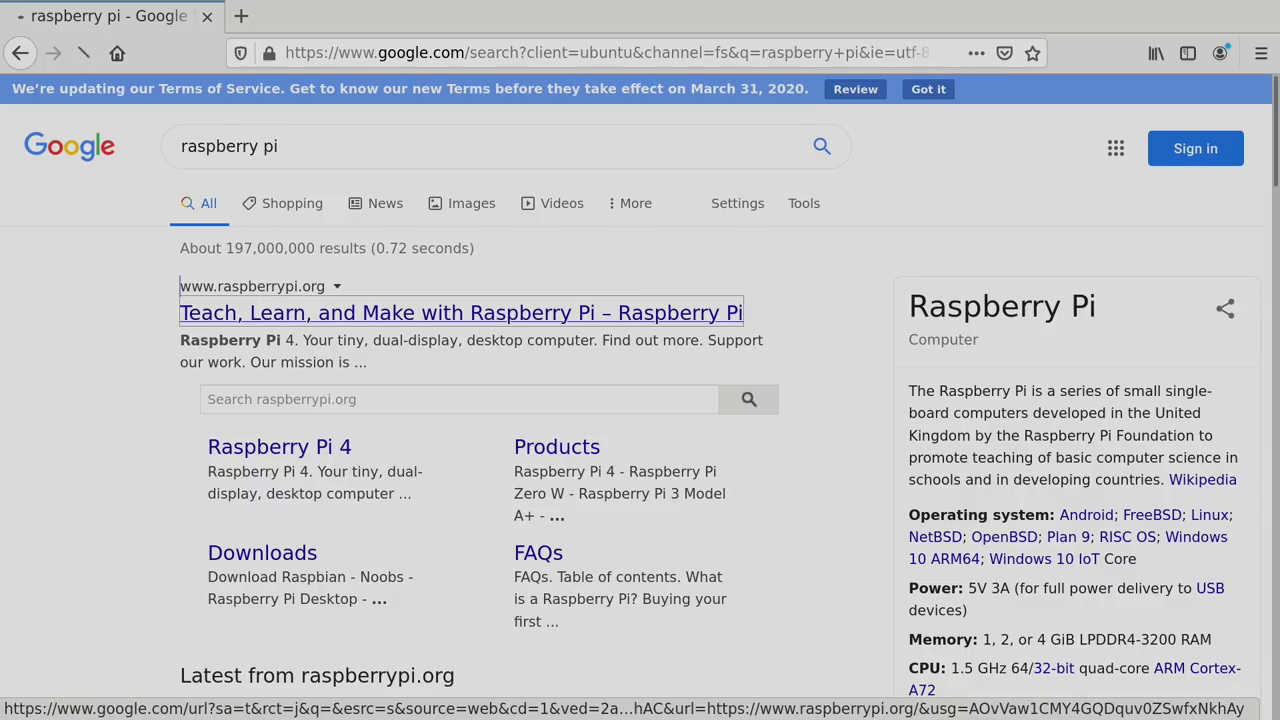
scroll(636, 397, down, 15)
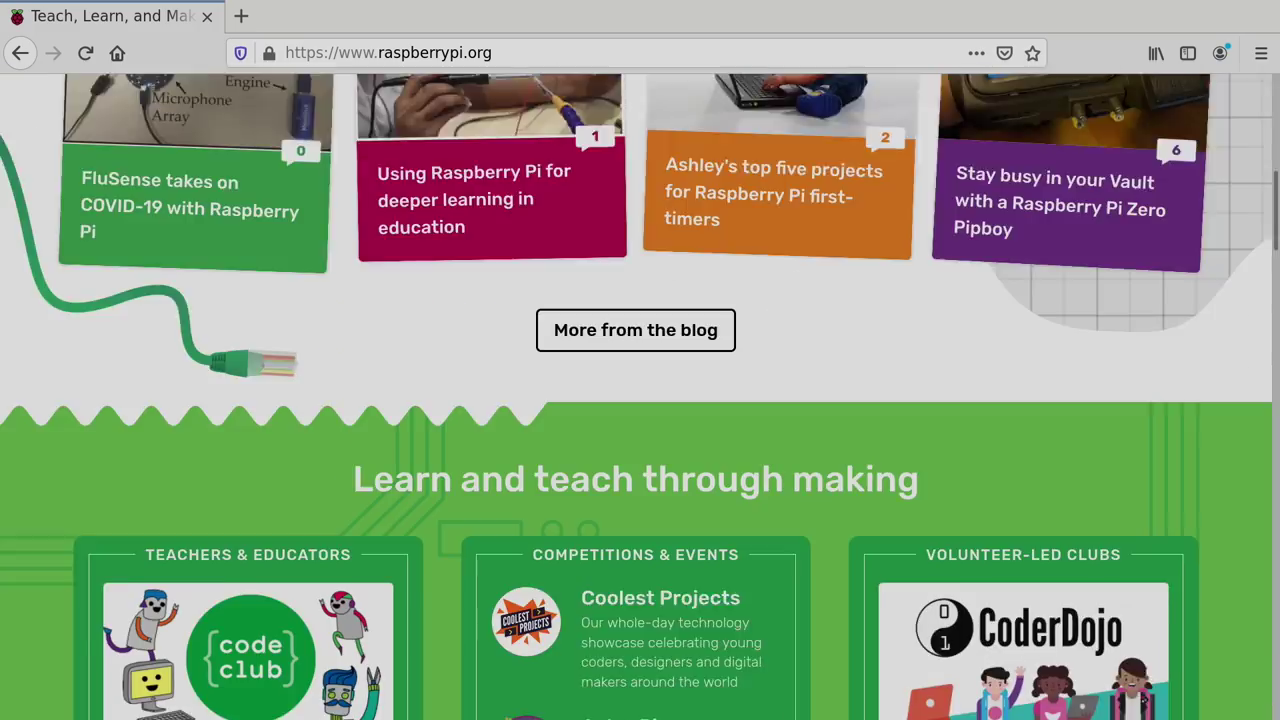
scroll(527, 314, up, 12)
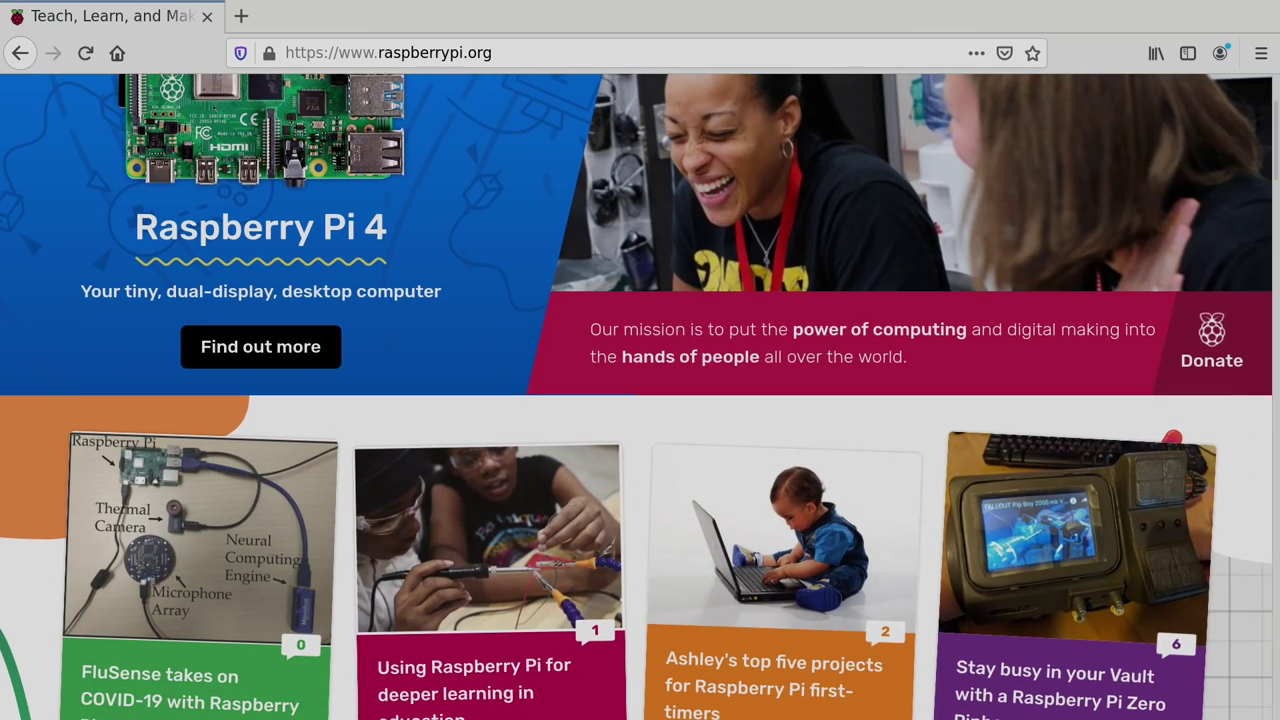
key(alt+F4)
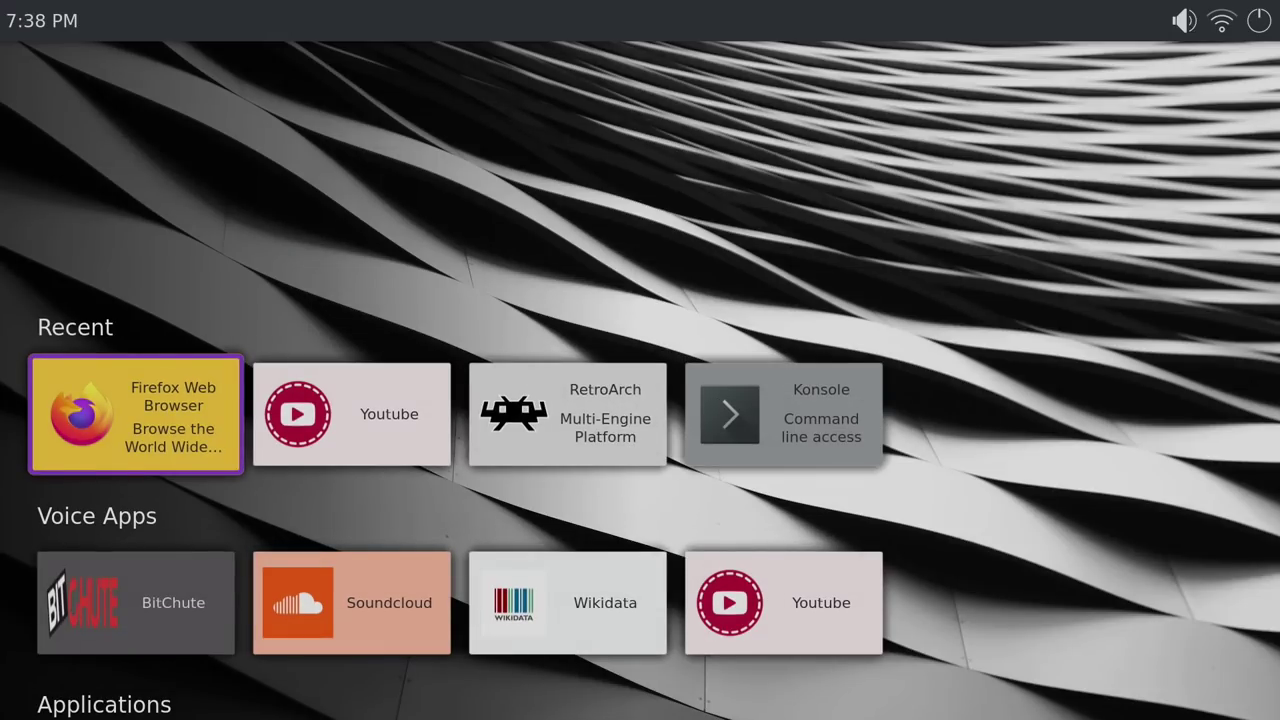
Arrow down past Voice Apps and Applications to Extreme Tux Racer in the Games row and launch it
key(Down)
key(Down)
key(Left)
key(Left)
key(Left)
key(Down)
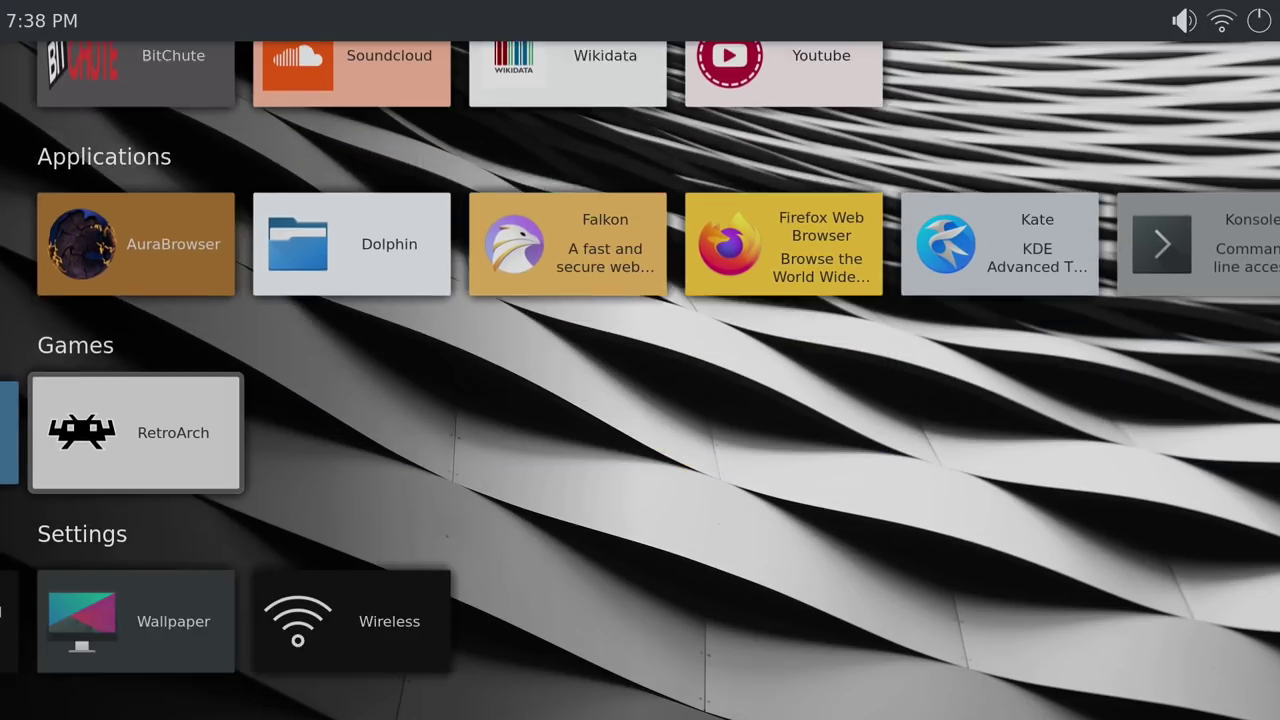
key(Left)
key(Left)
key(Left)
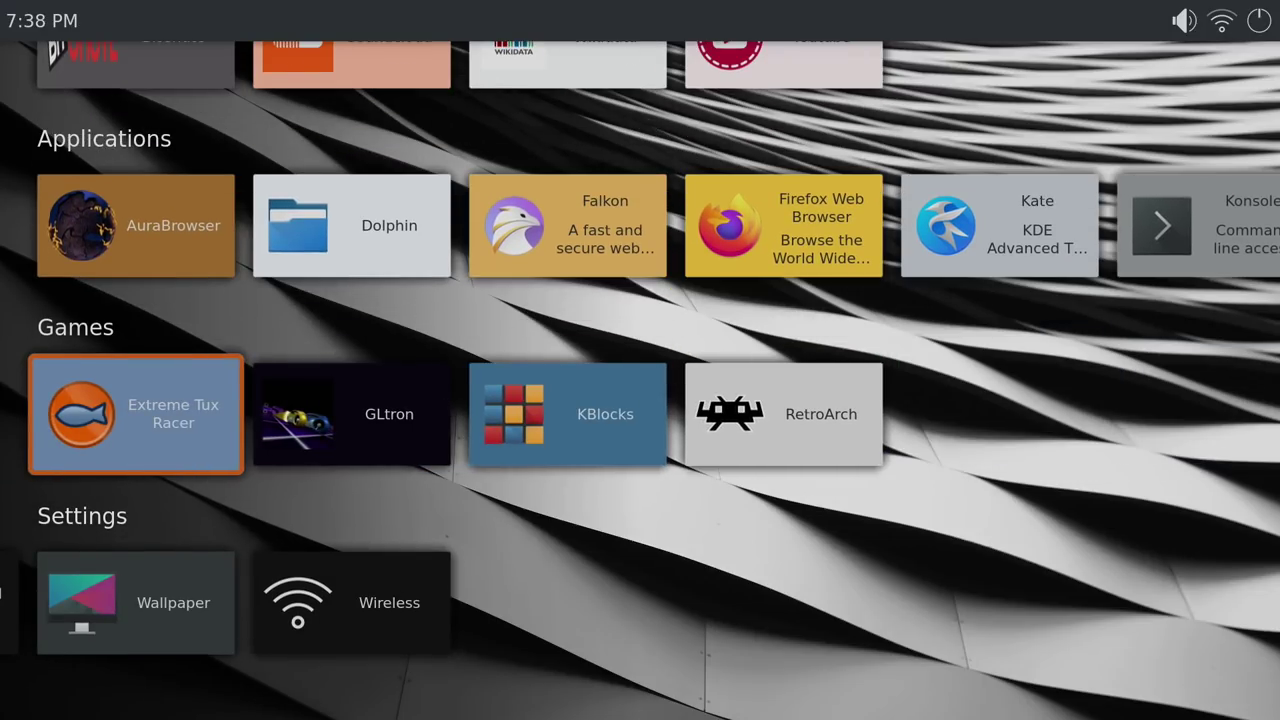
key(Right)
key(Left)
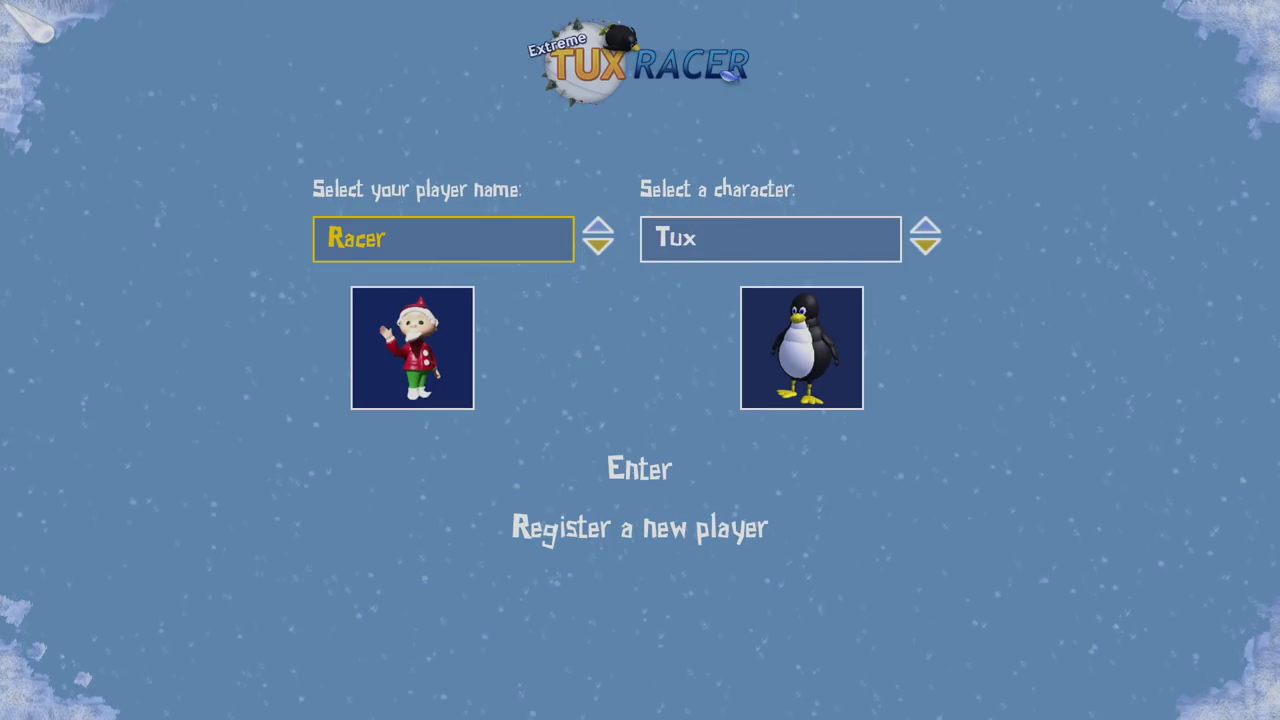
Start a race and steer Tux left and right down the slope, collecting three fish
key(Return)
key(Return)
key(Return)
key(Return)
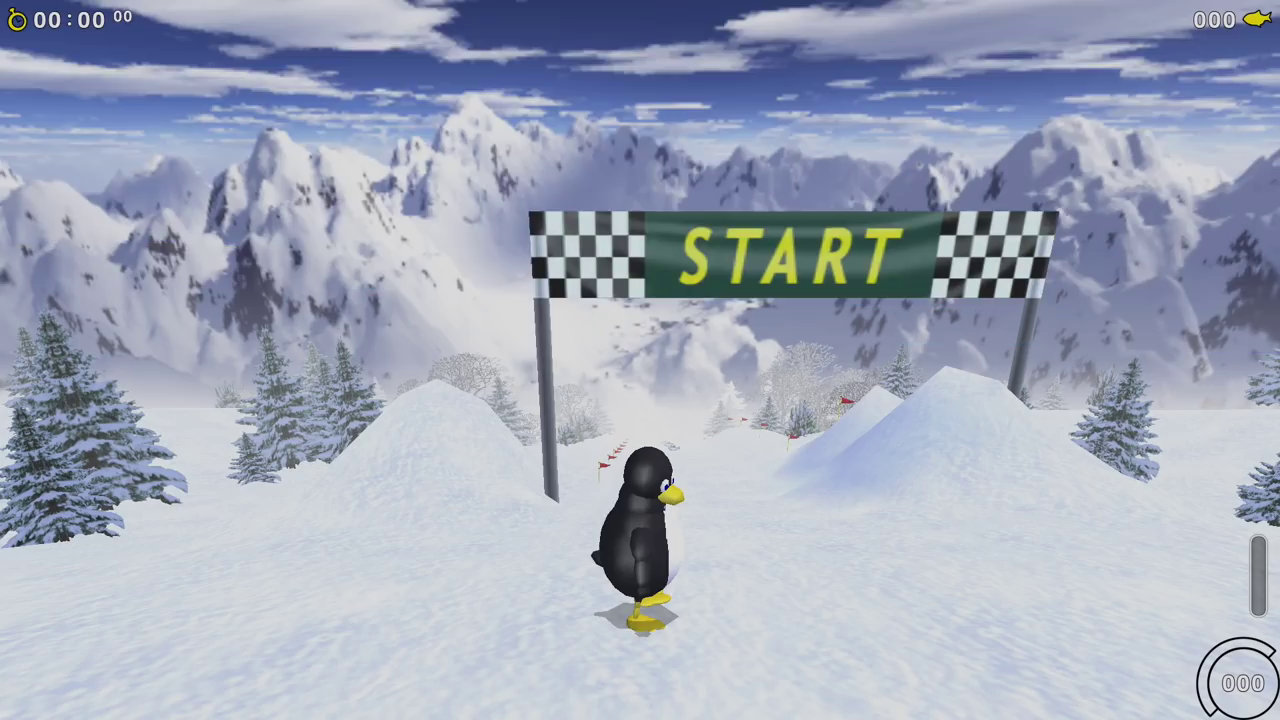
key(Right)
key(Left)
key(Right)
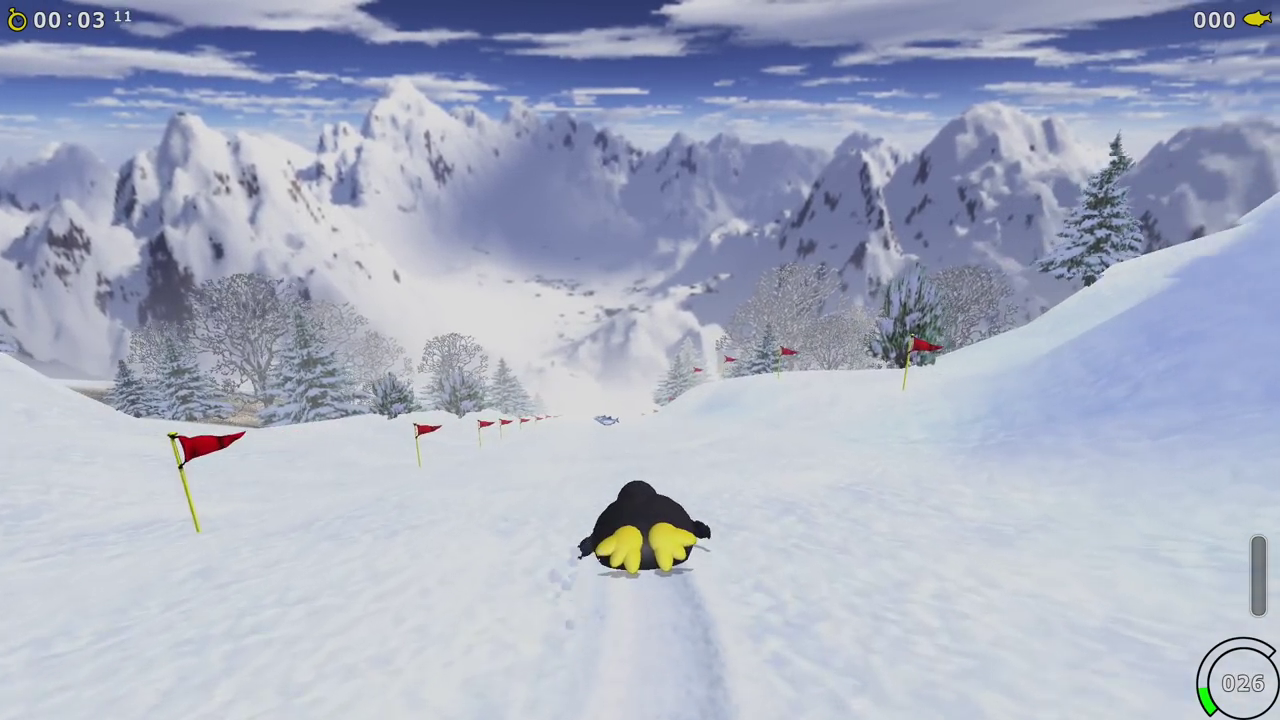
key(Left)
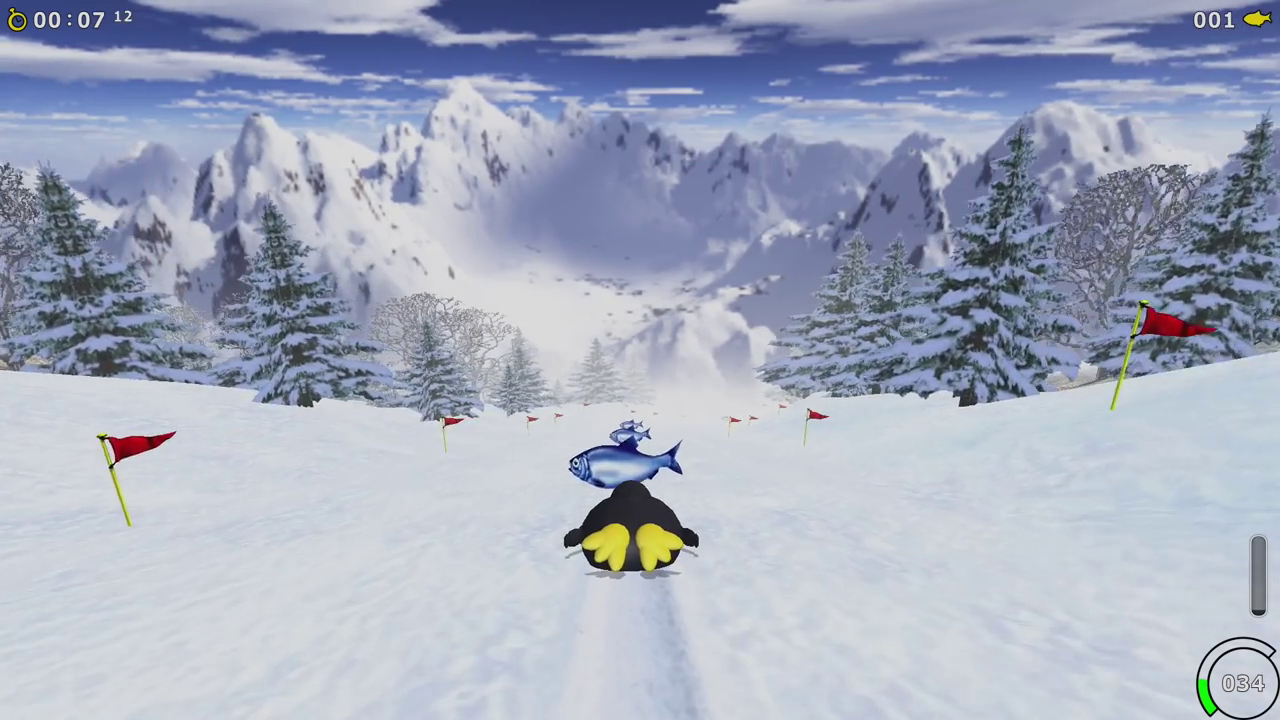
key(Left)
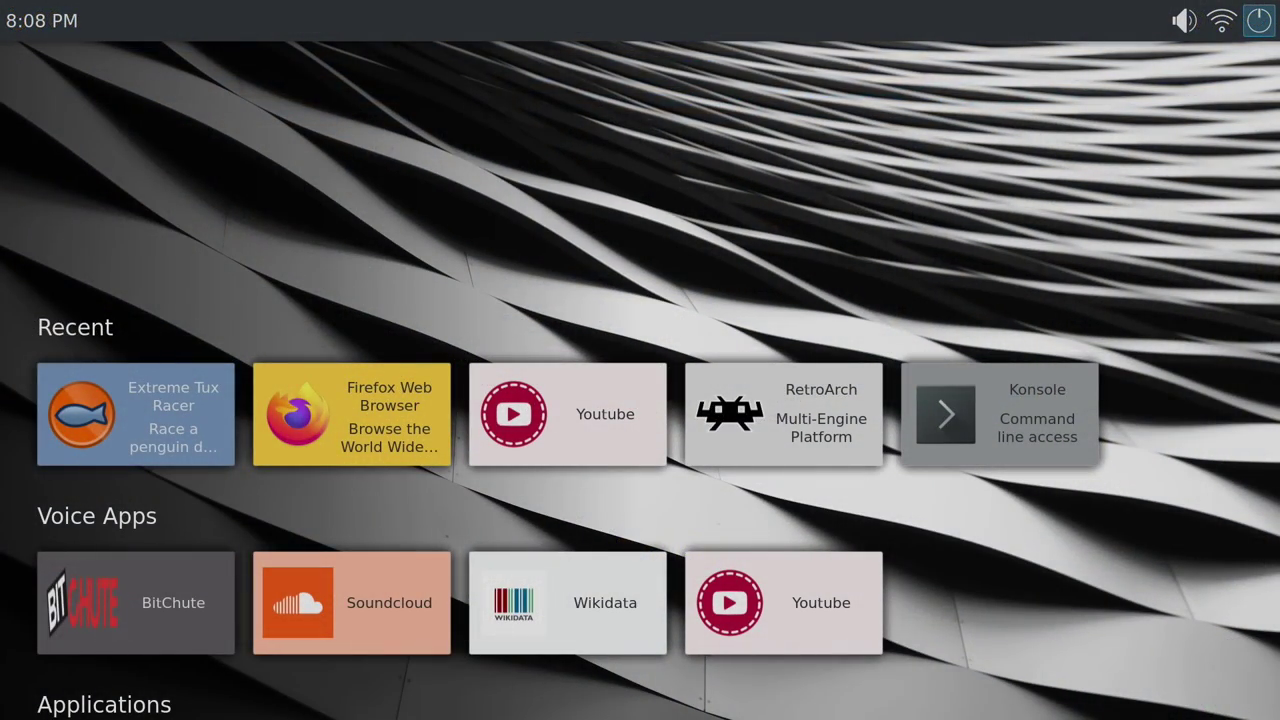
key(Down)
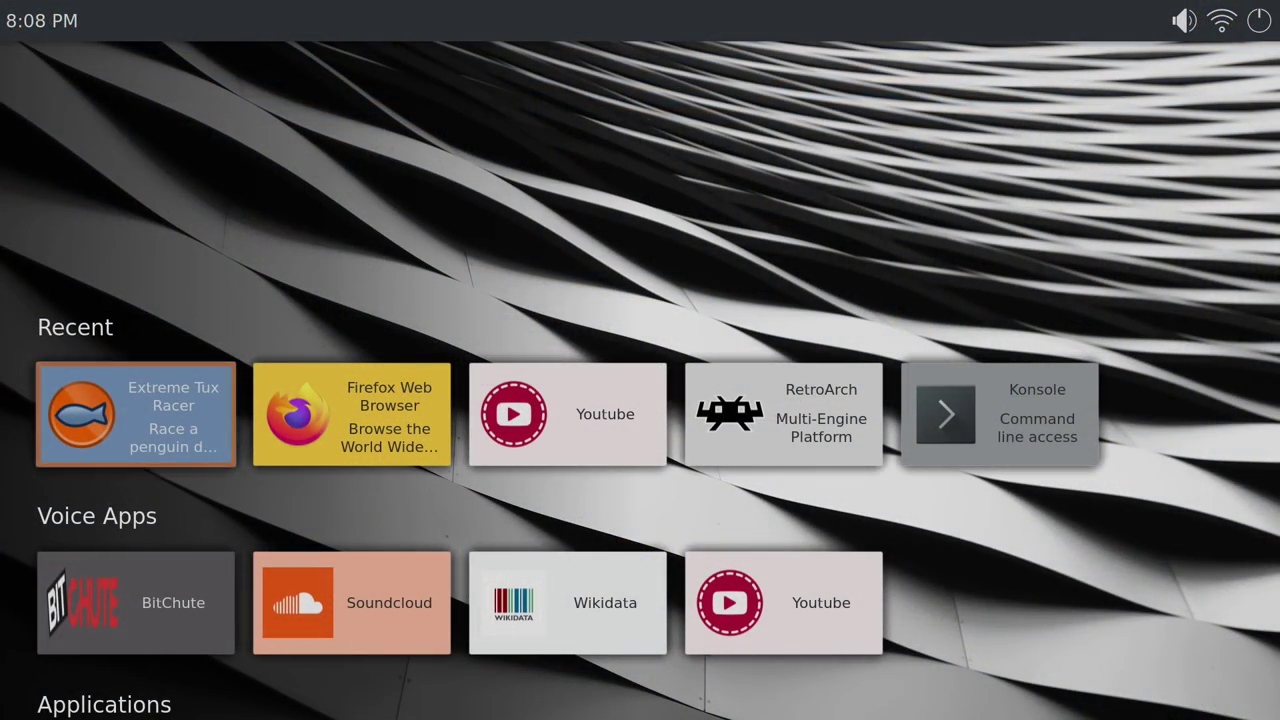
key(Right)
key(Right)
key(Right)
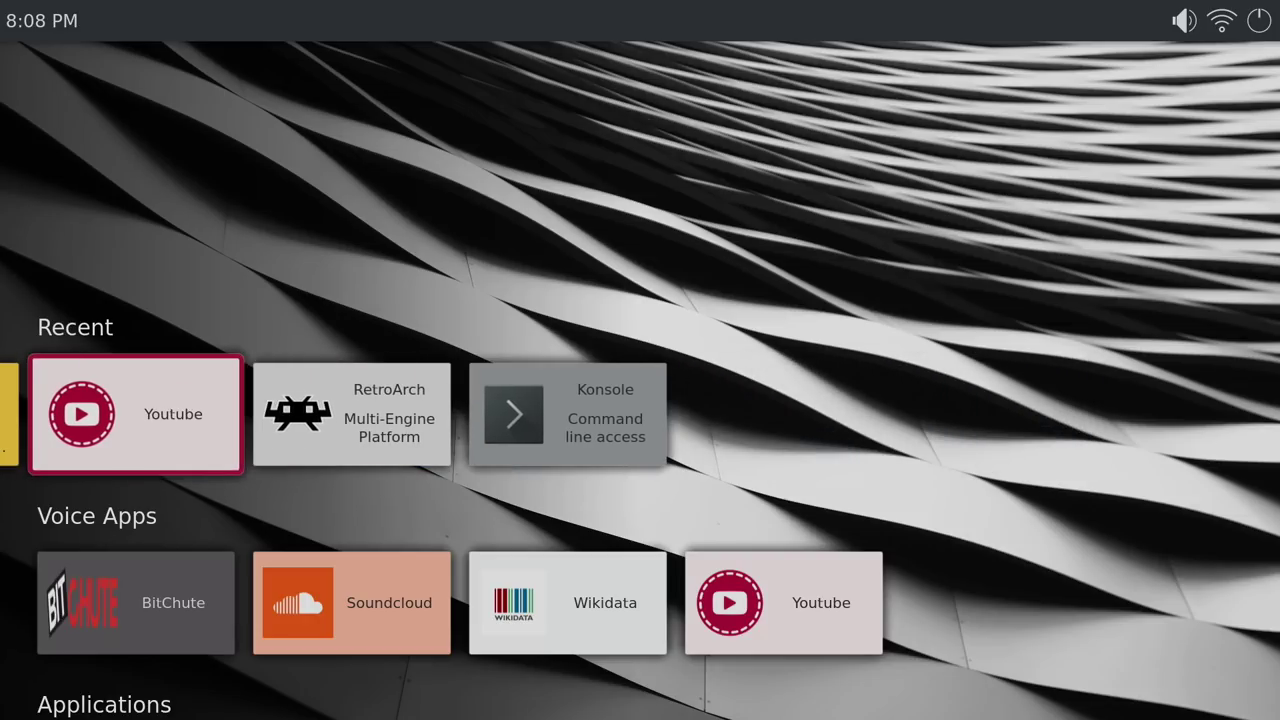
key(Down)
key(Right)
key(Right)
key(Down)
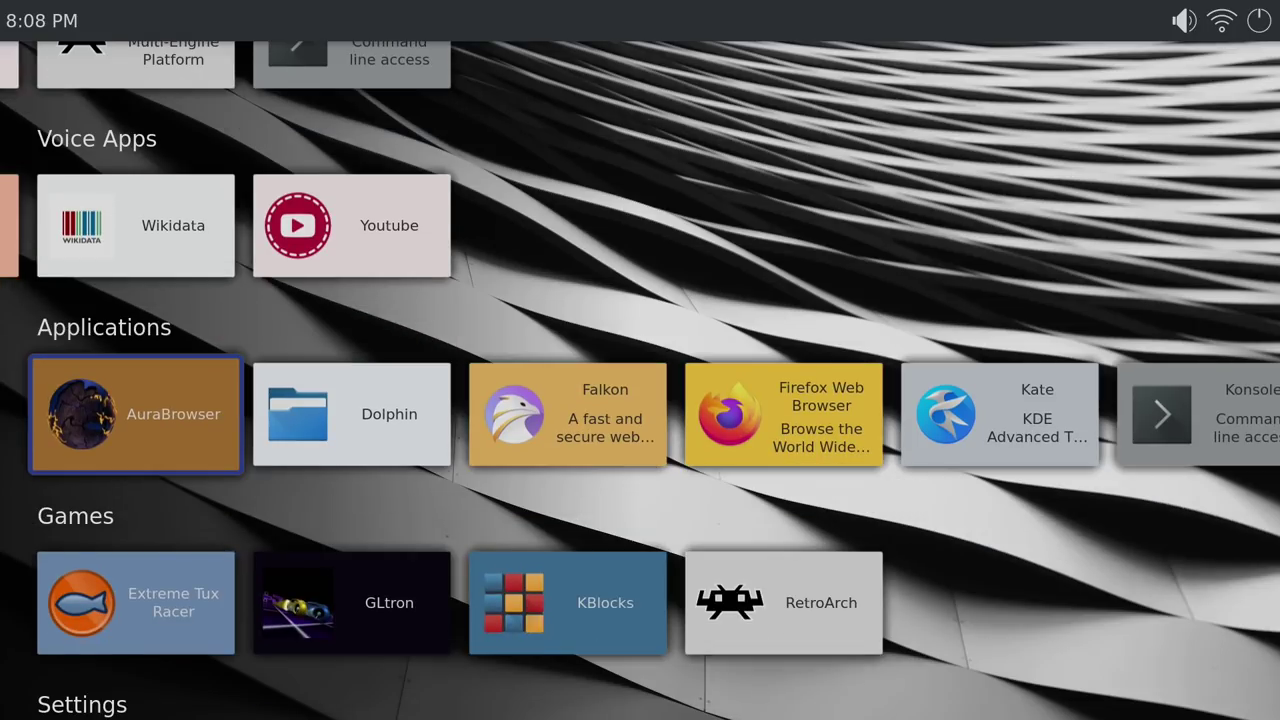
key(Down)
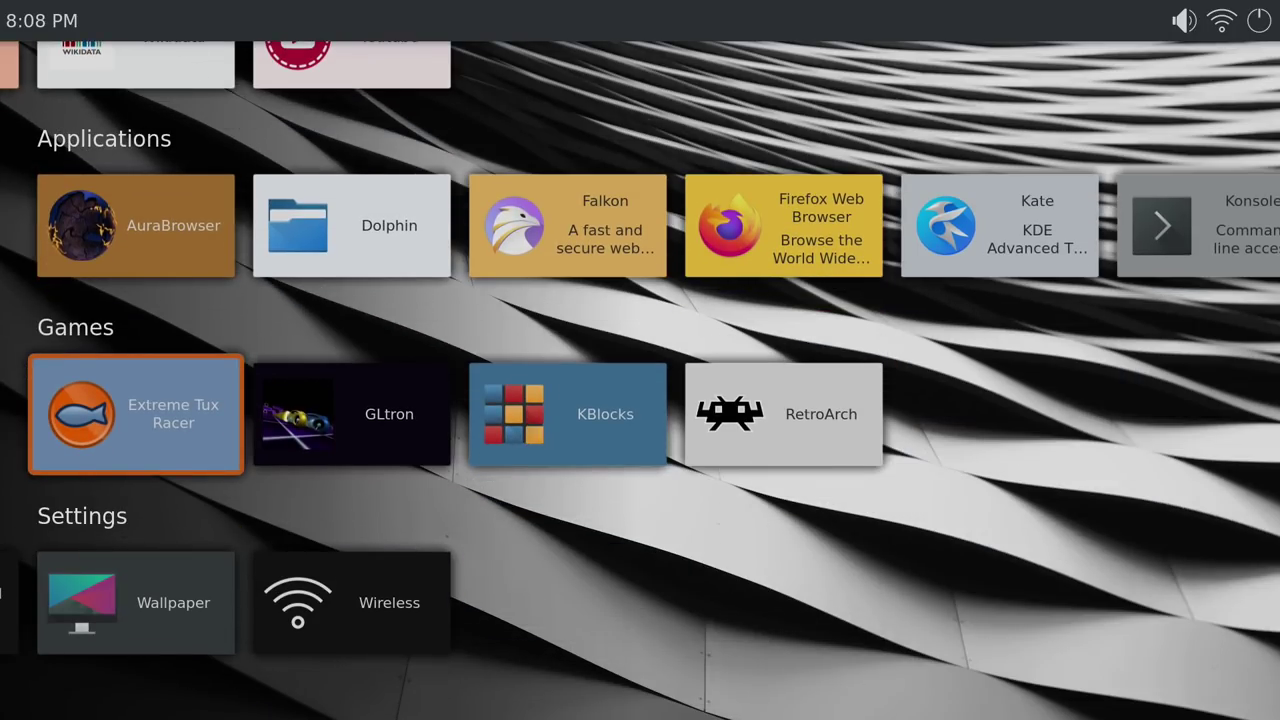
key(Up)
key(Up)
key(Up)
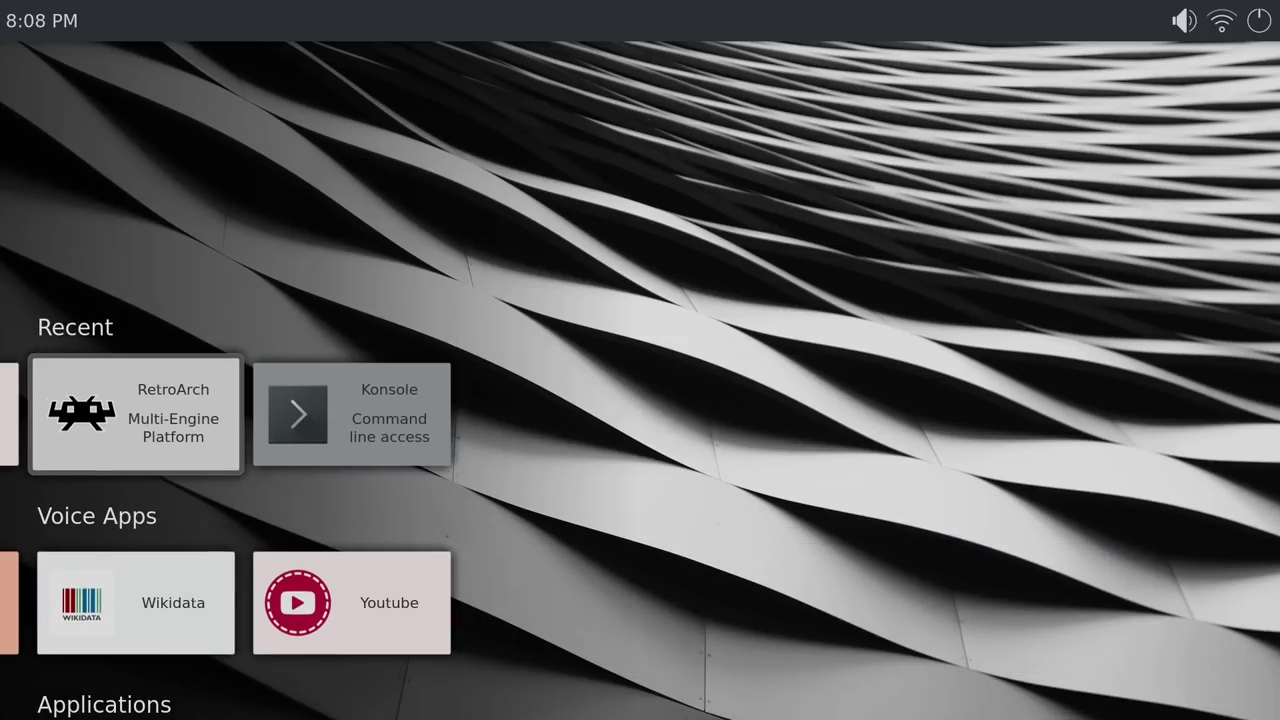
key(Left)
key(Left)
key(Left)
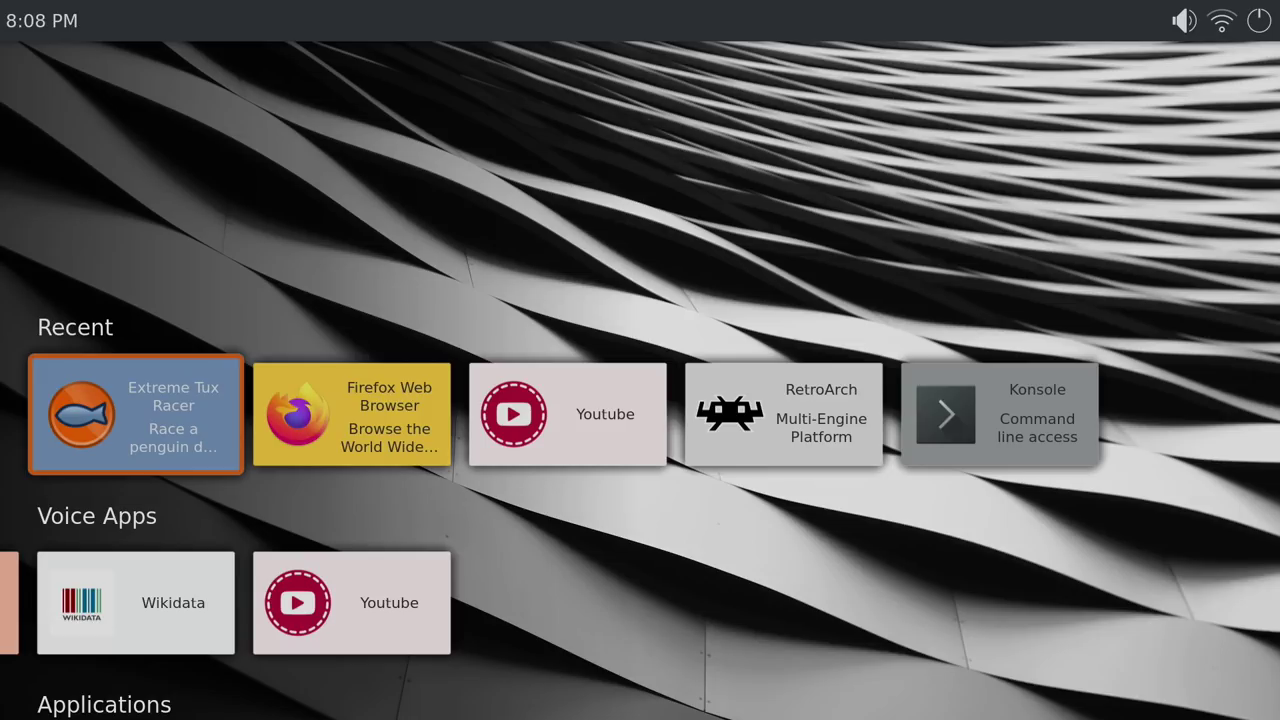
key(Down)
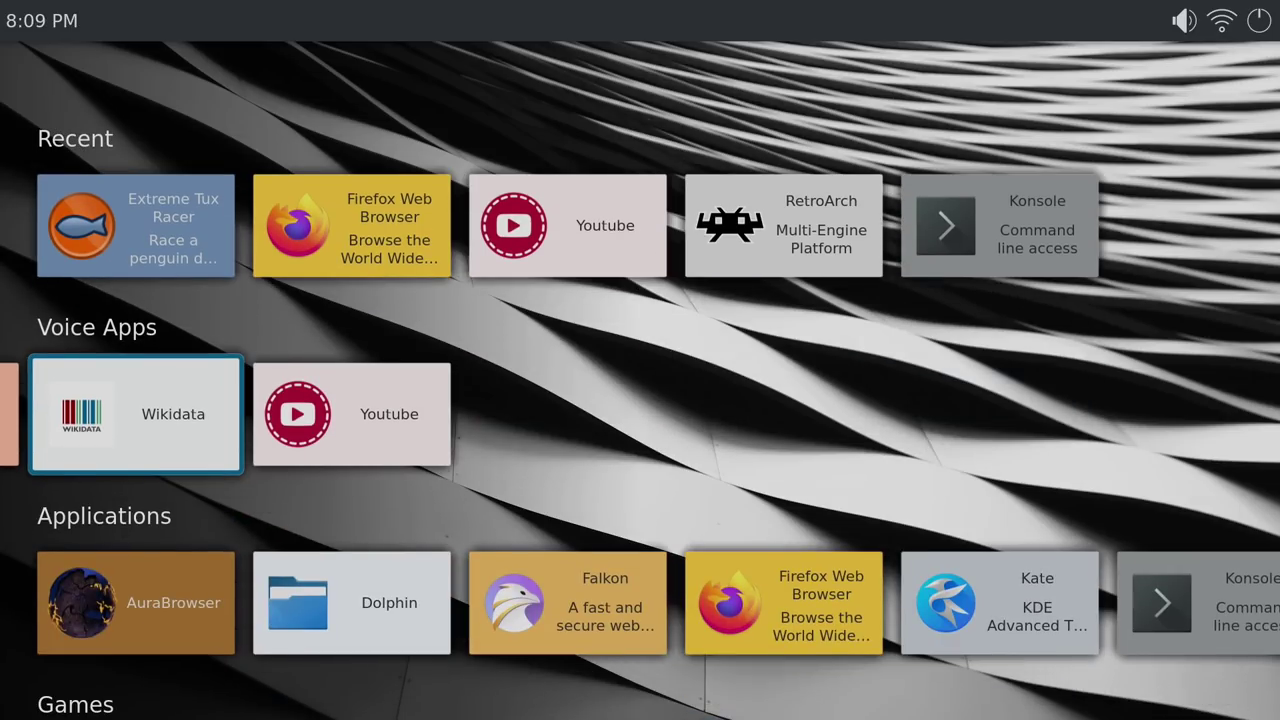
key(Down)
key(Down)
key(Up)
key(Down)
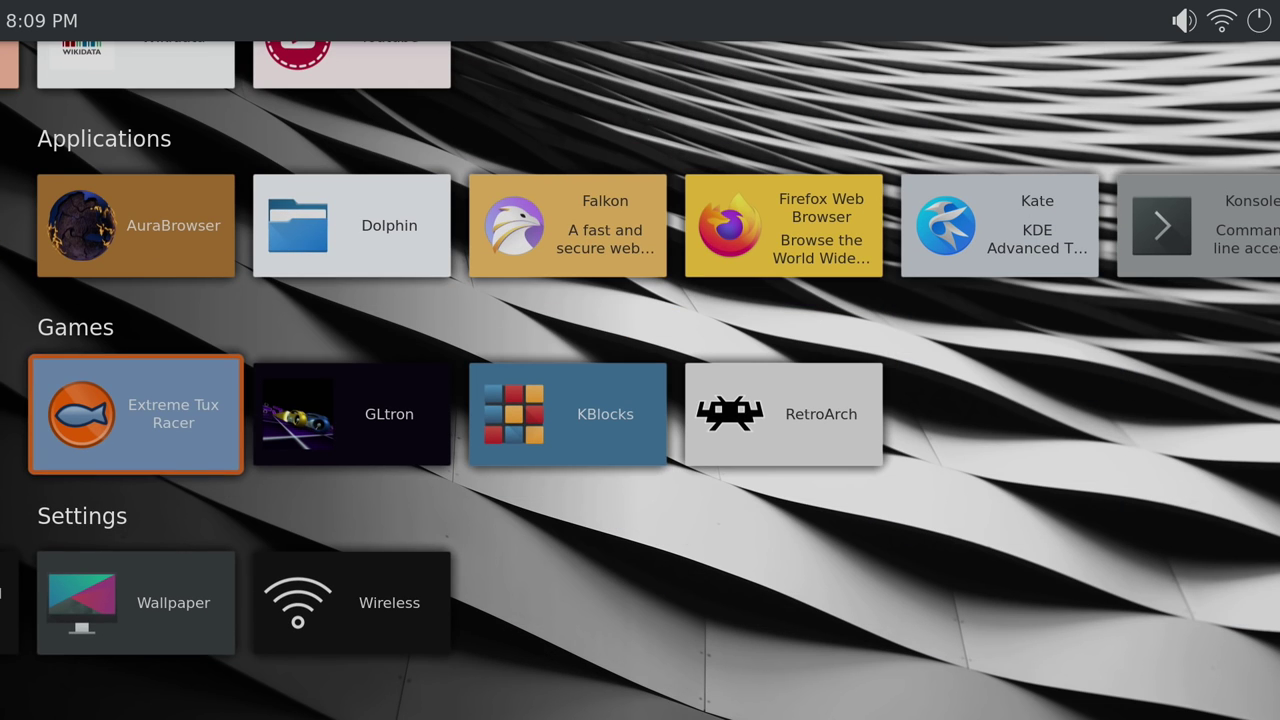
key(Down)
key(Up)
key(Up)
key(Up)
key(Down)
key(Right)
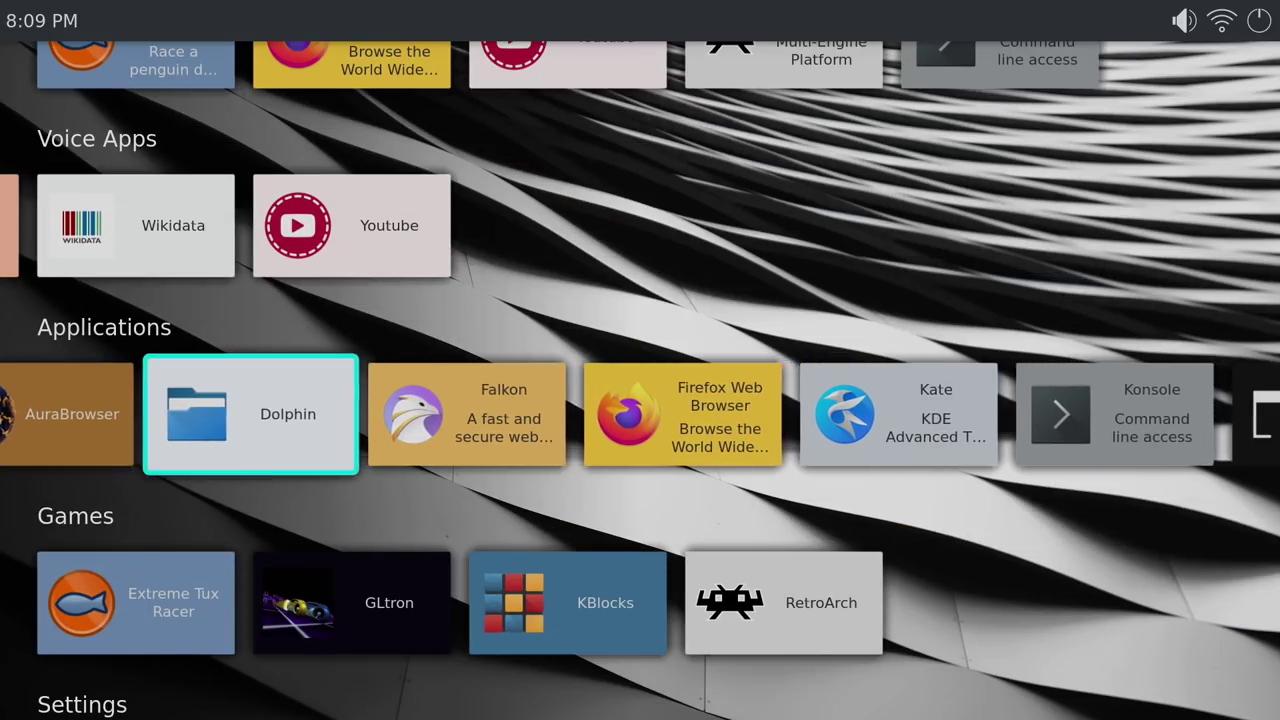
key(Right)
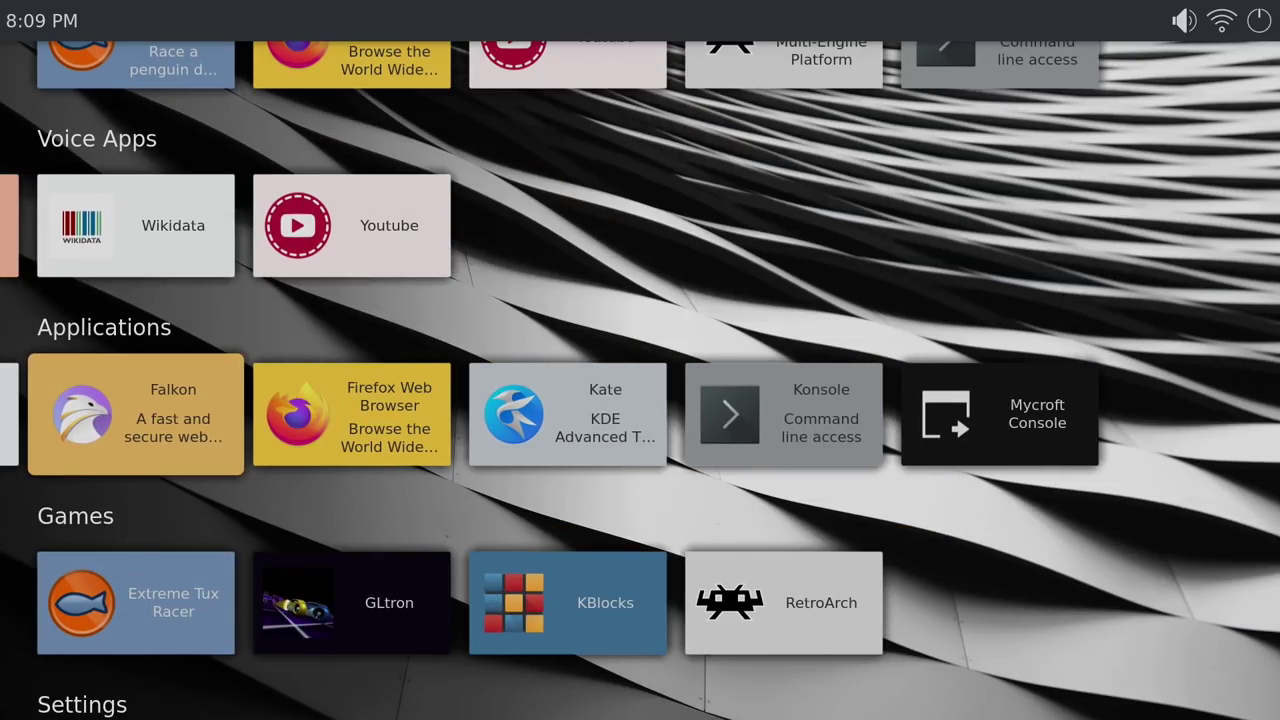